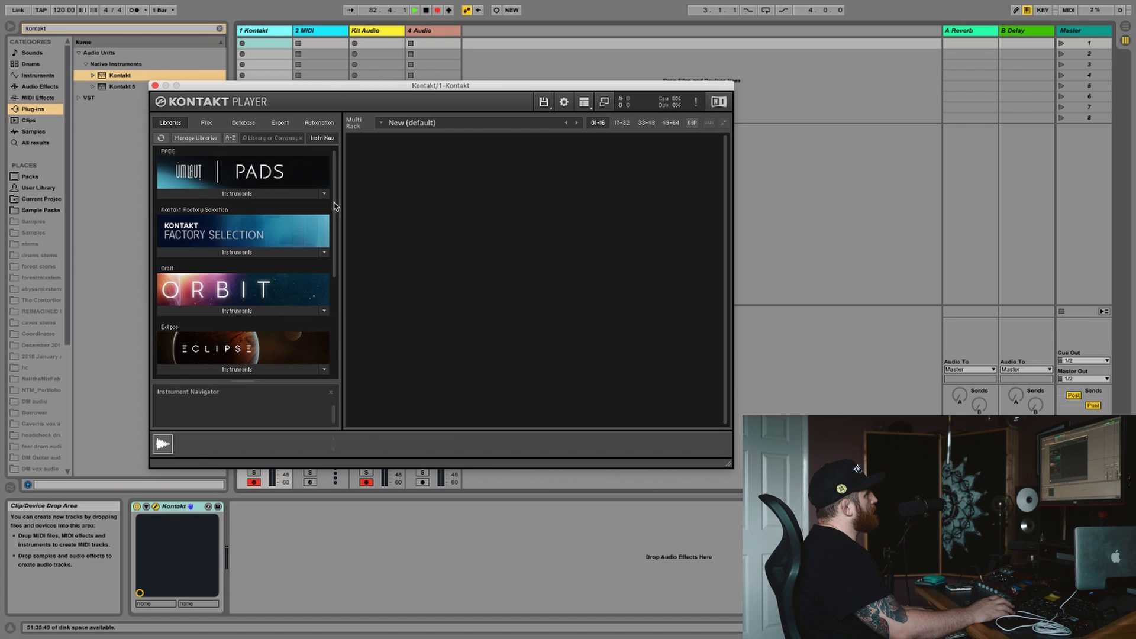
Step: Load The Invasion.nki from the Invasion library's Instruments folder
scroll(335, 212, down, 5)
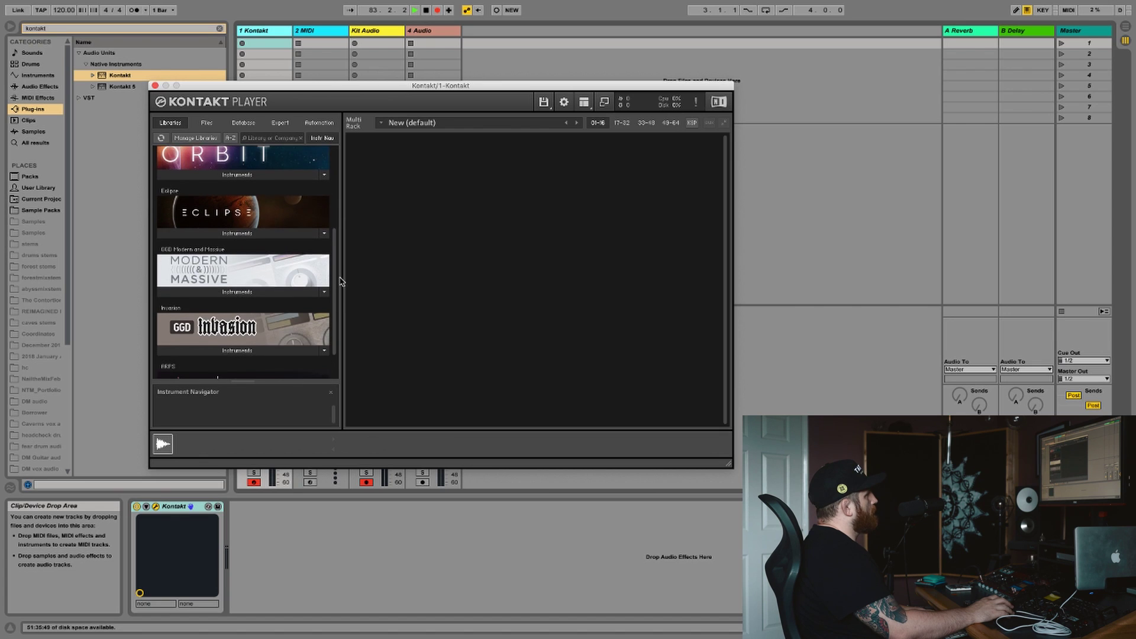
click(230, 343)
double_click(232, 356)
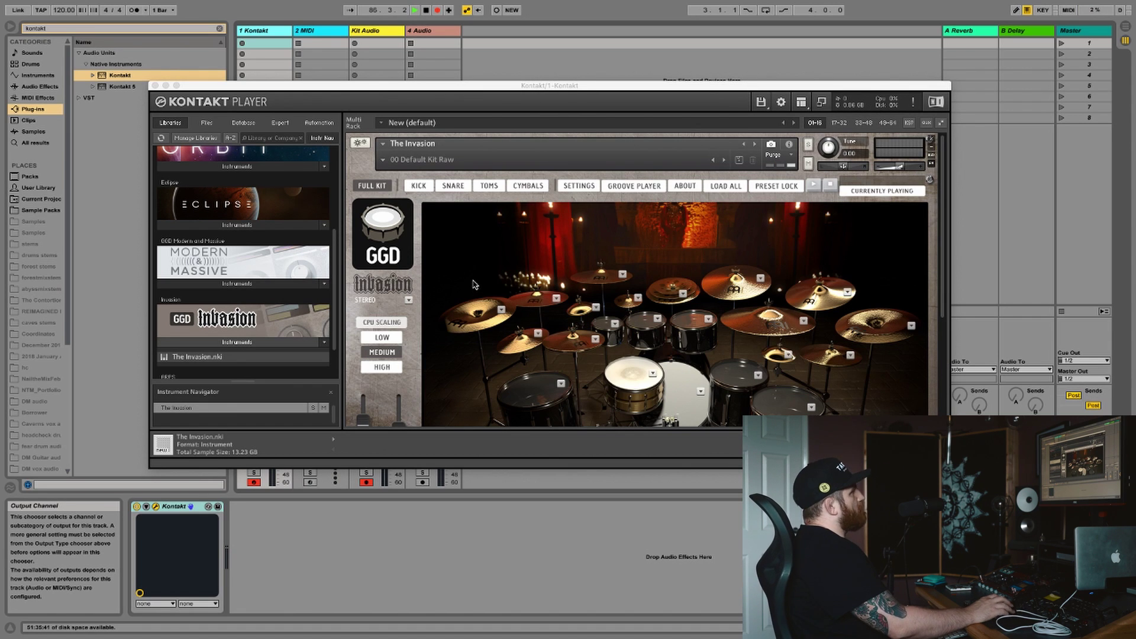
Step: Switch to the 01 Default Kit (high cpu) snapshot and audition a drum and the snare
scroll(623, 304, down, 1)
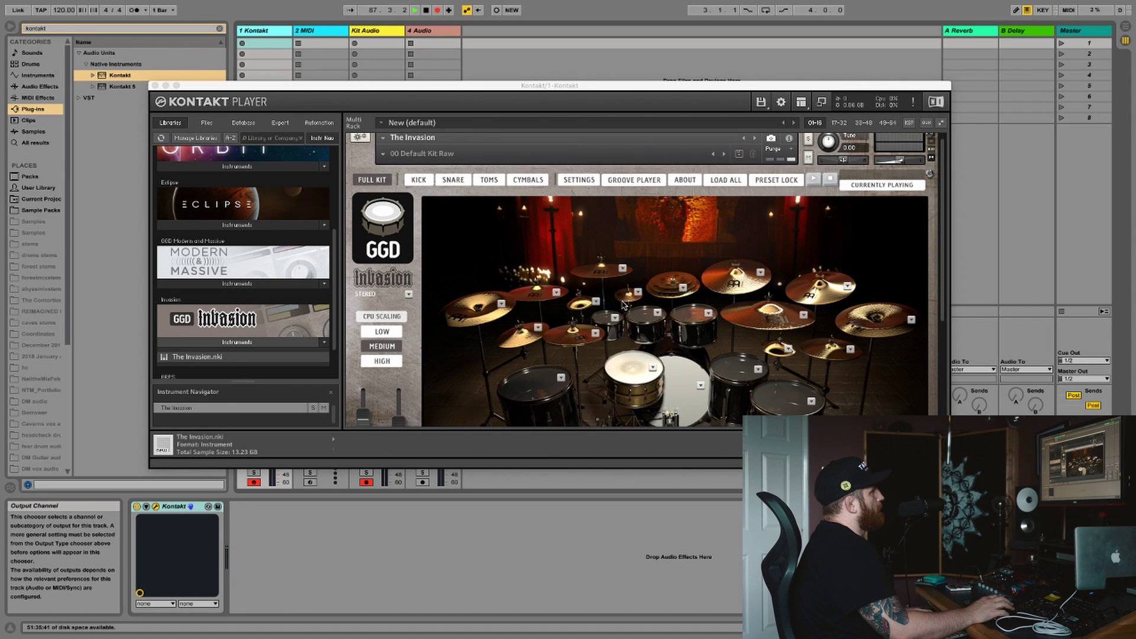
scroll(623, 305, up, 1)
click(384, 162)
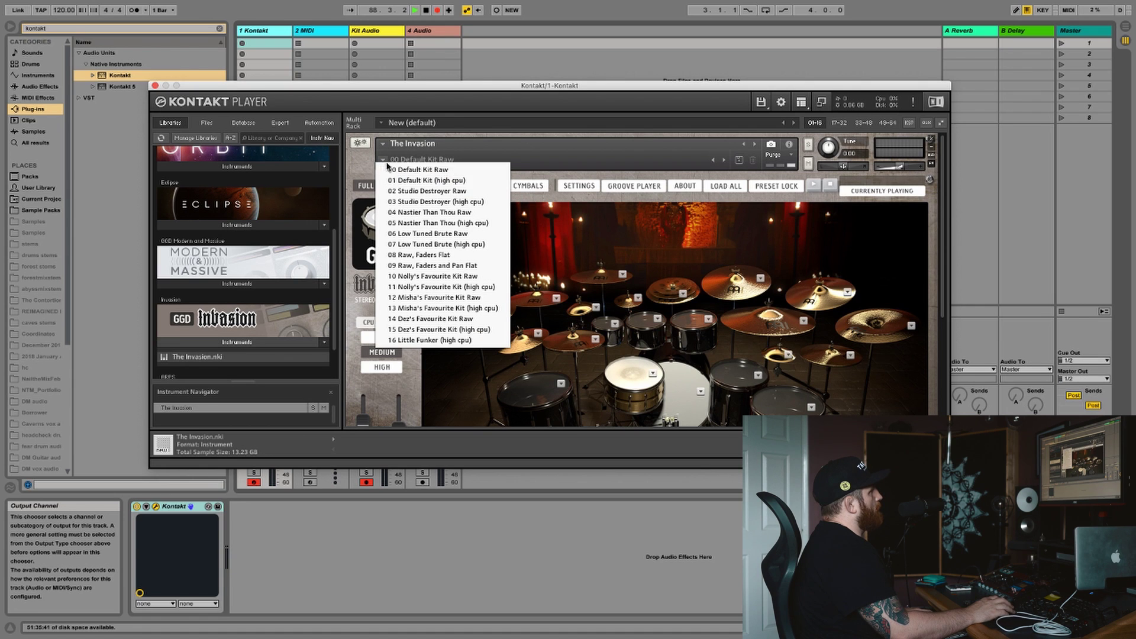
click(447, 181)
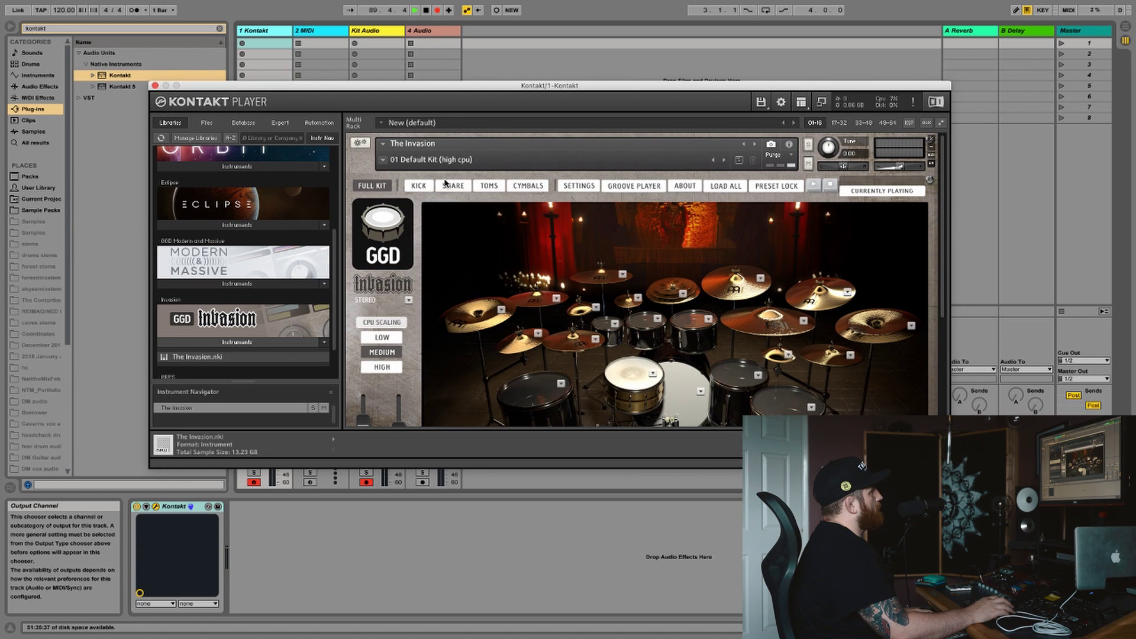
click(686, 404)
click(654, 388)
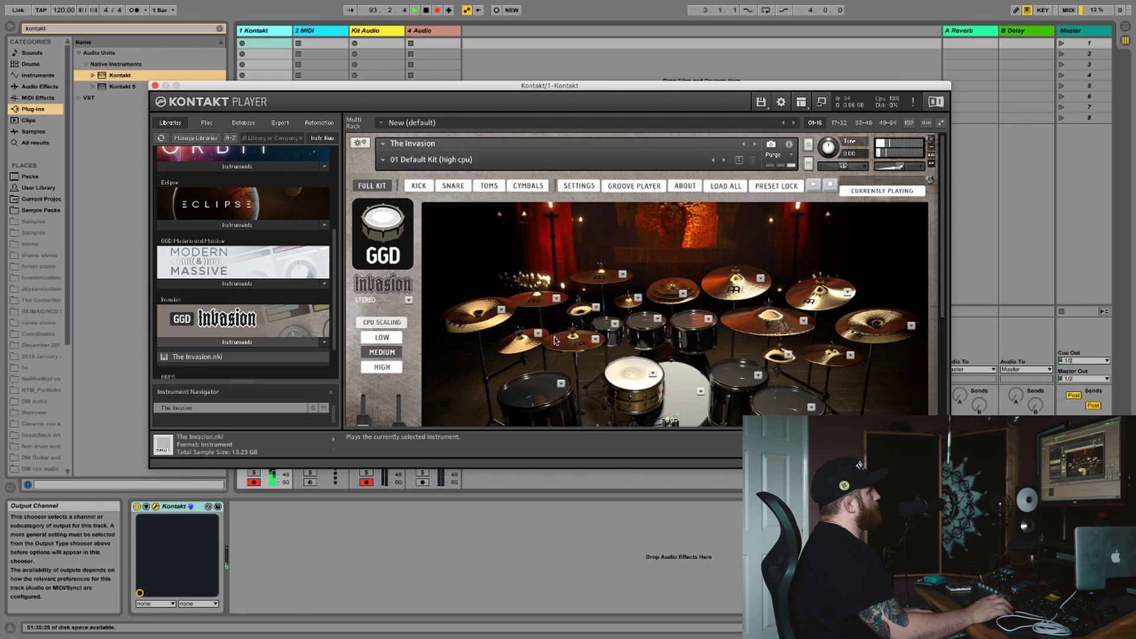
Step: Close Kontakt and create an empty MIDI clip in the Kontakt track's first slot, browsing its key ruler
click(155, 85)
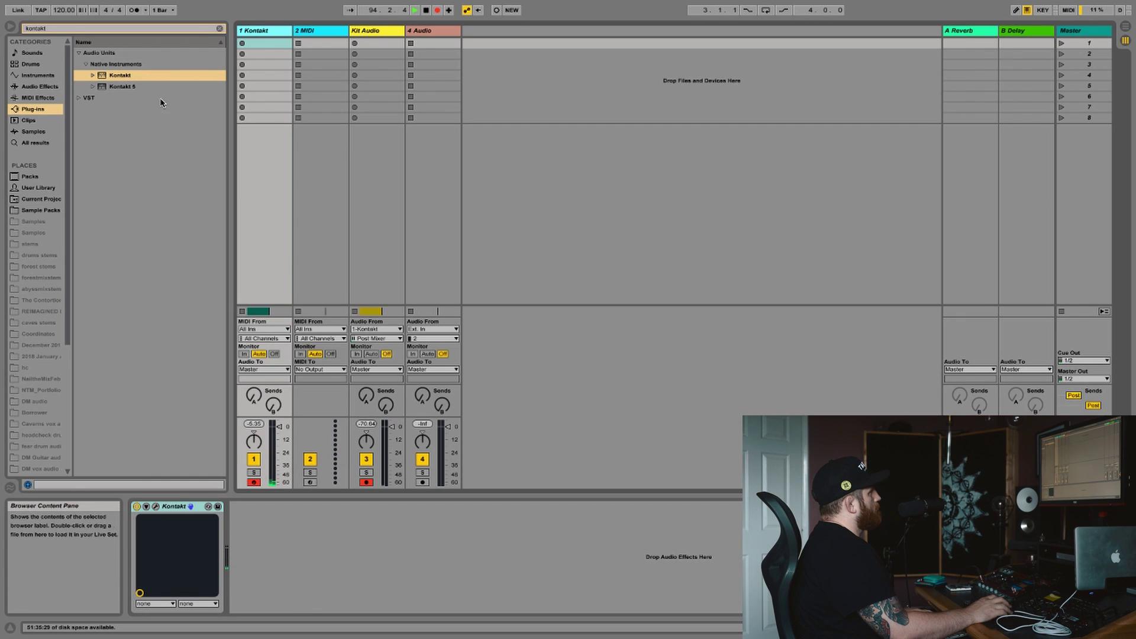
double_click(262, 45)
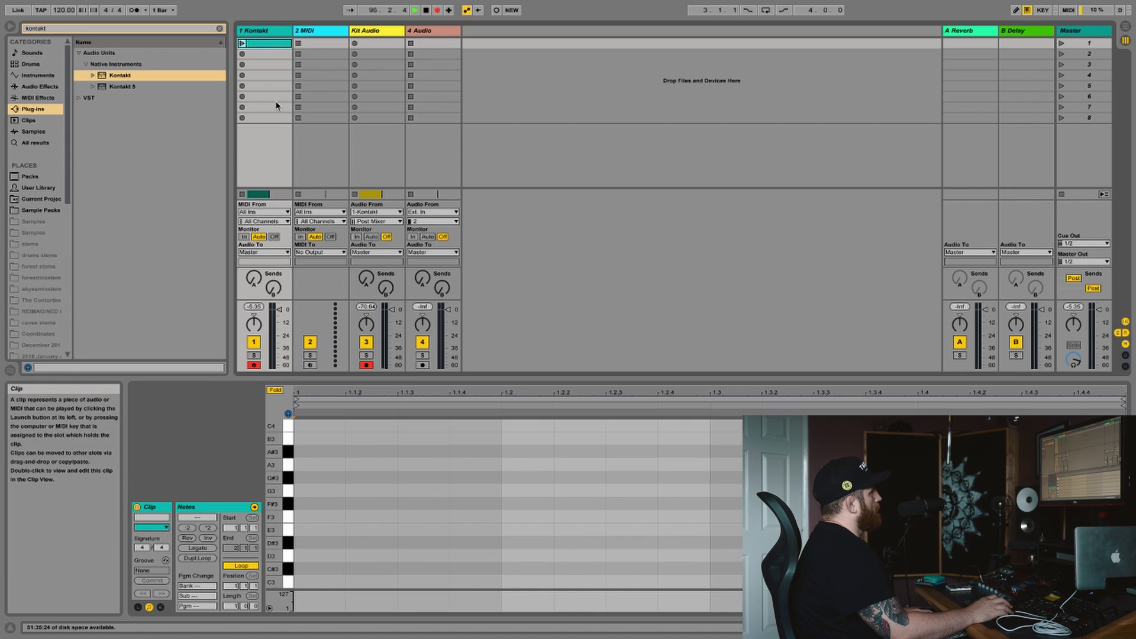
scroll(282, 460, down, 10)
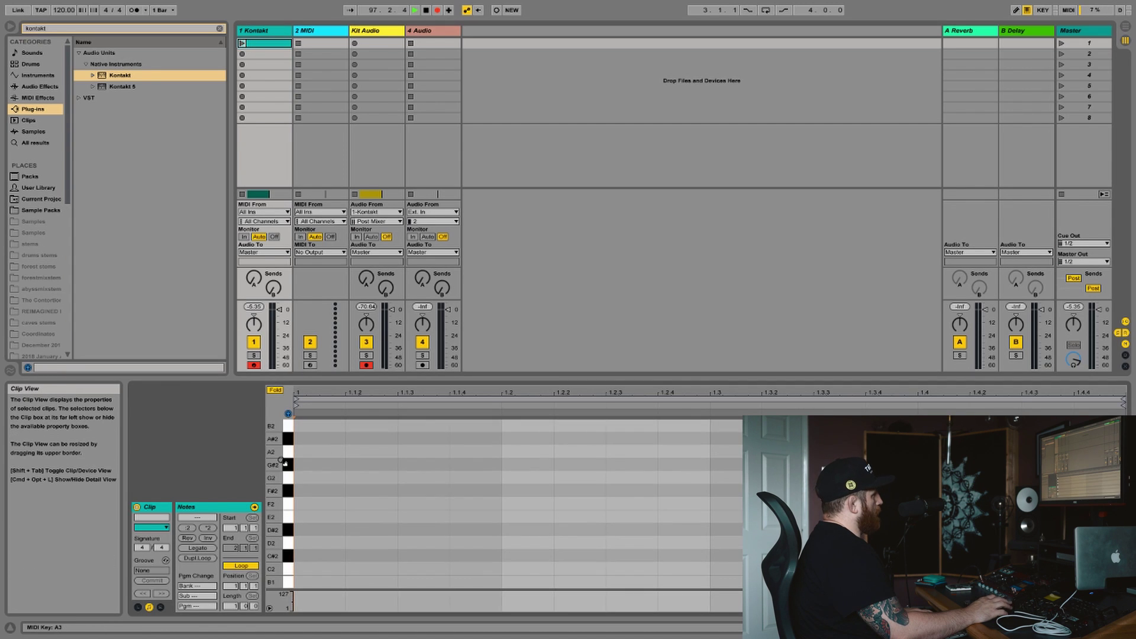
scroll(284, 462, down, 2)
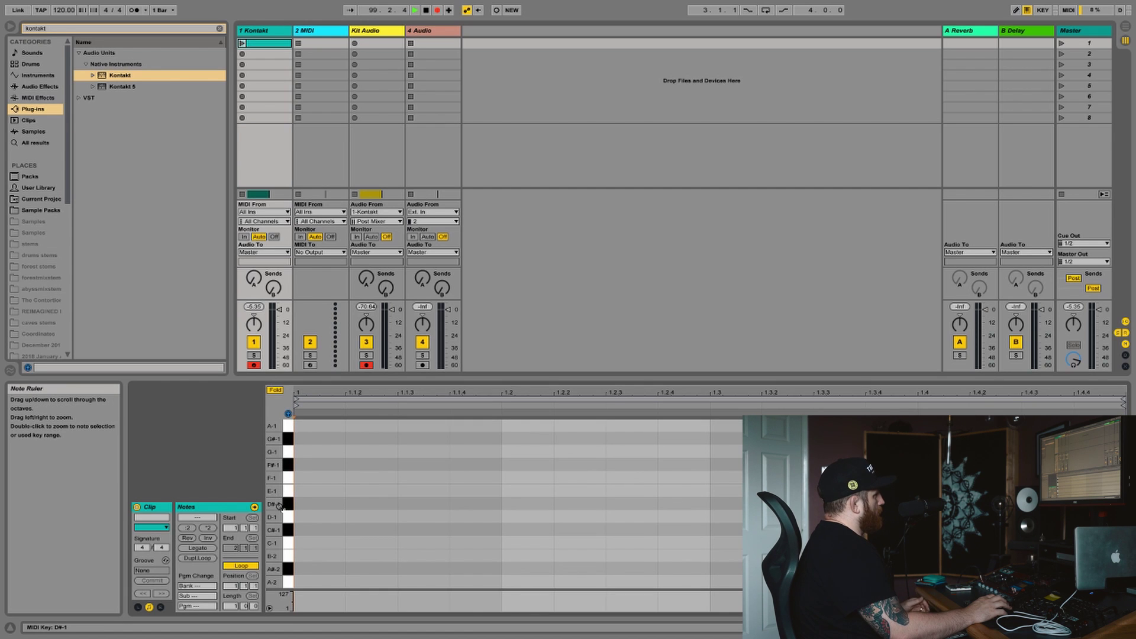
scroll(278, 504, down, 1)
scroll(279, 509, down, 1)
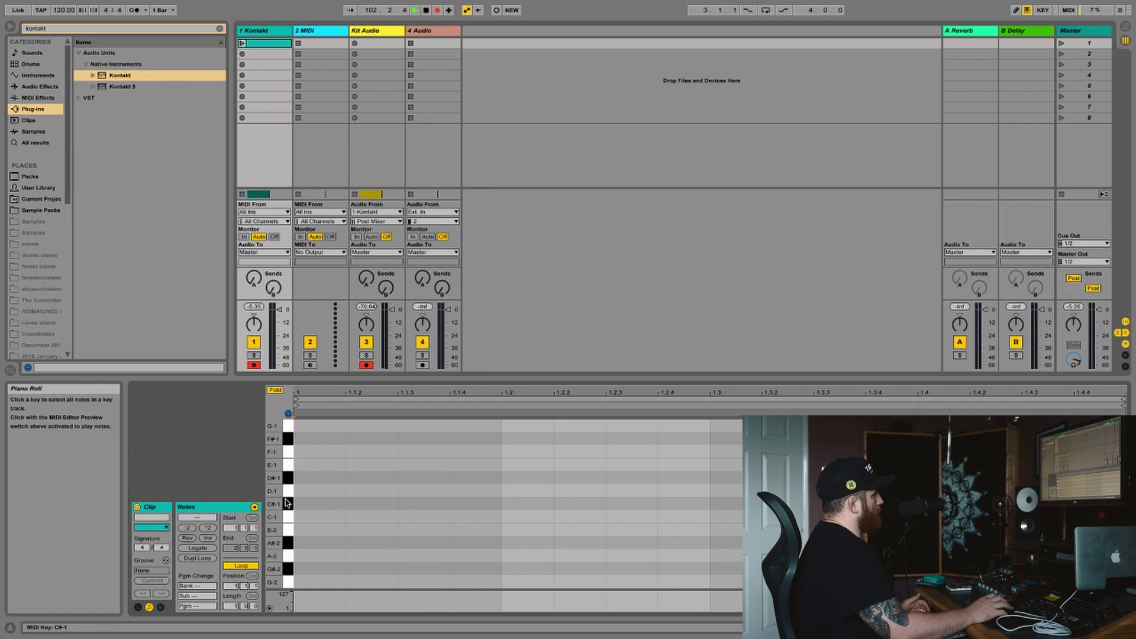
scroll(286, 503, up, 10)
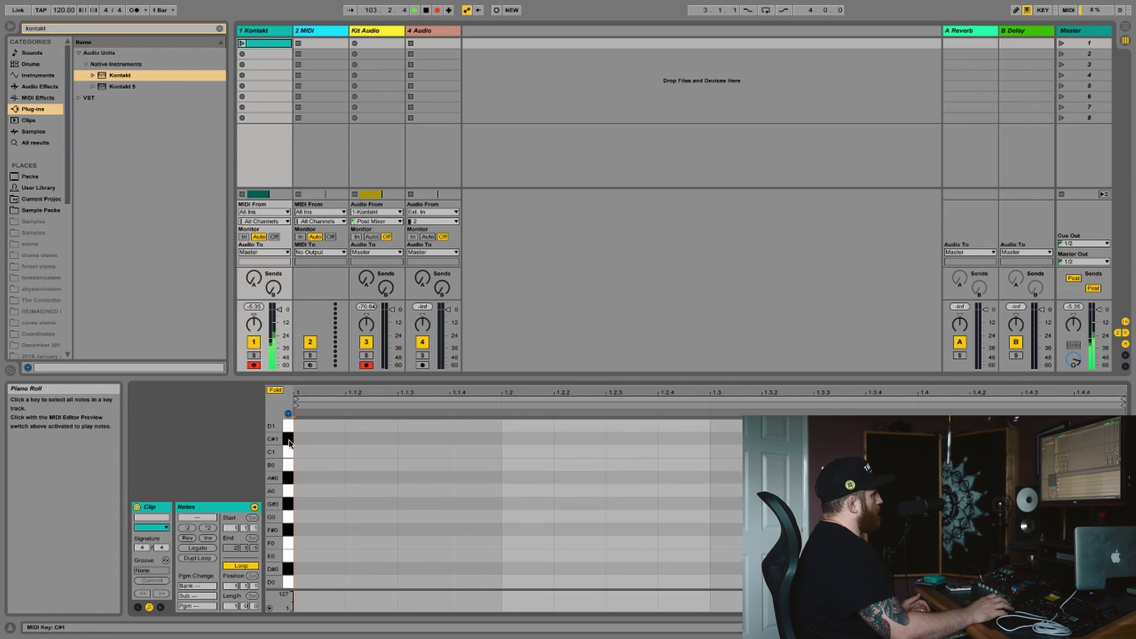
scroll(289, 444, up, 3)
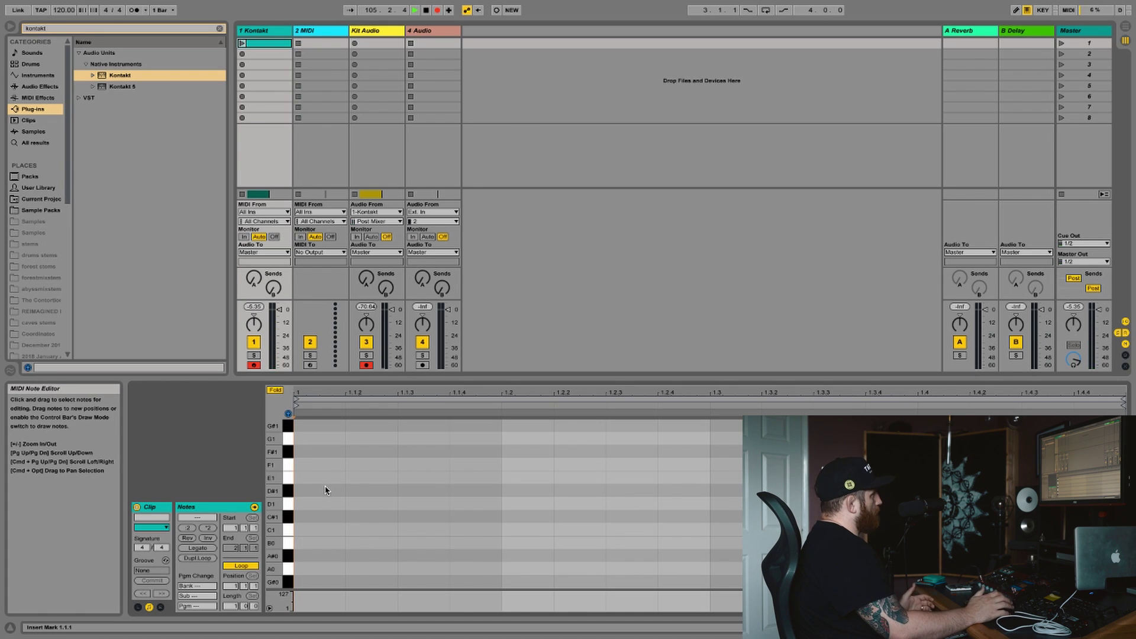
Step: Reopen Kontakt Player from the Kontakt track and show The Invasion's Settings > Mappings page
double_click(258, 31)
click(156, 507)
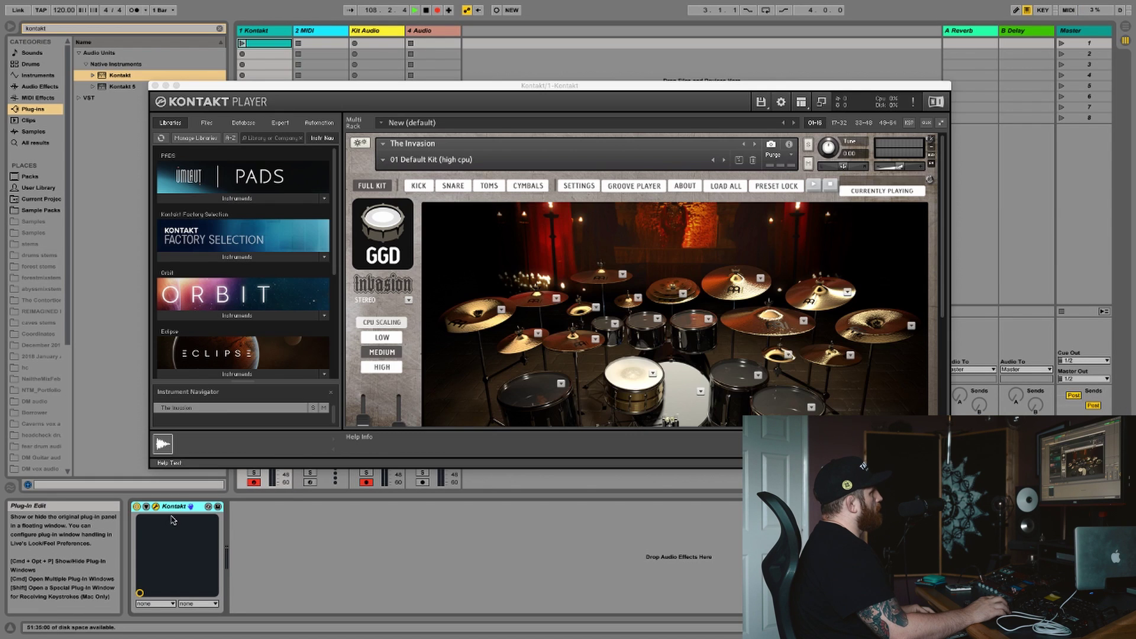
click(577, 189)
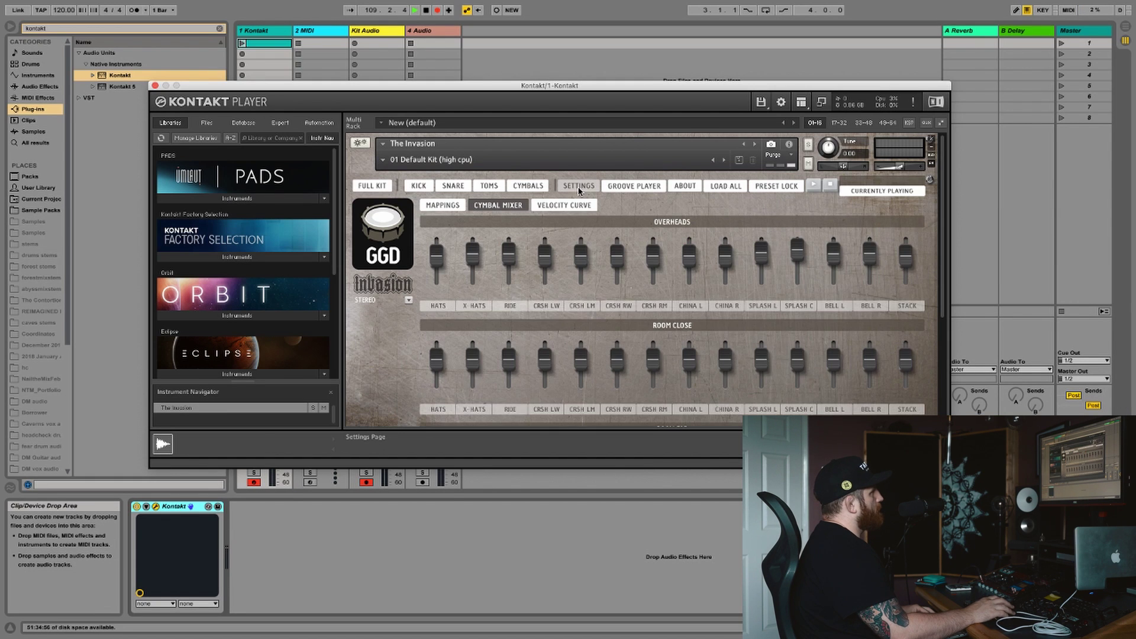
click(453, 206)
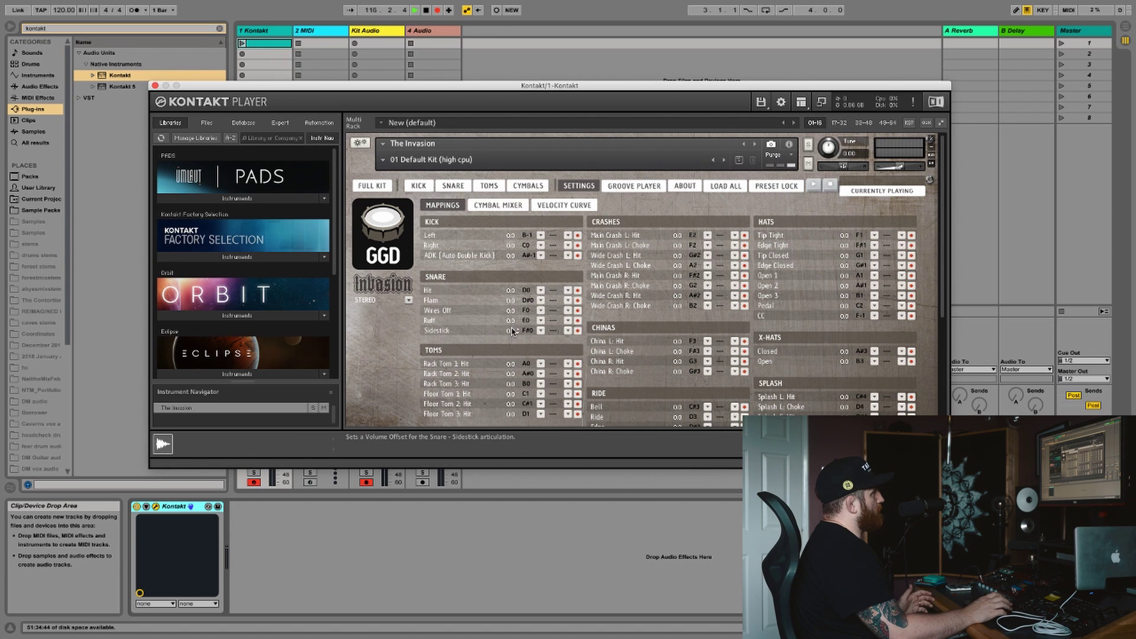
scroll(786, 272, down, 3)
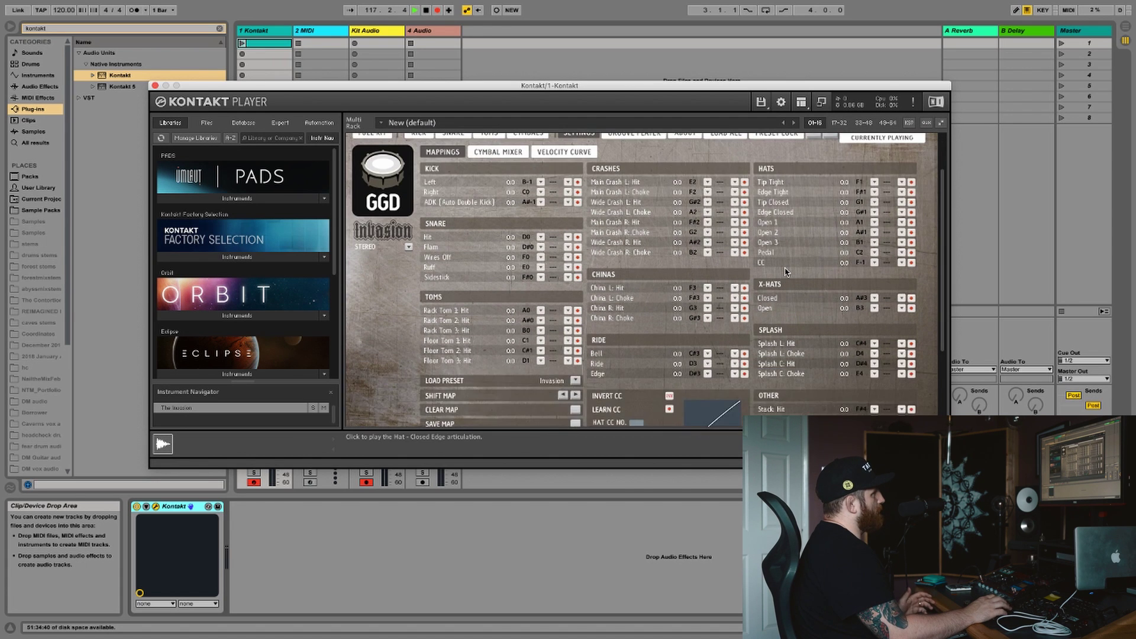
scroll(786, 272, up, 1)
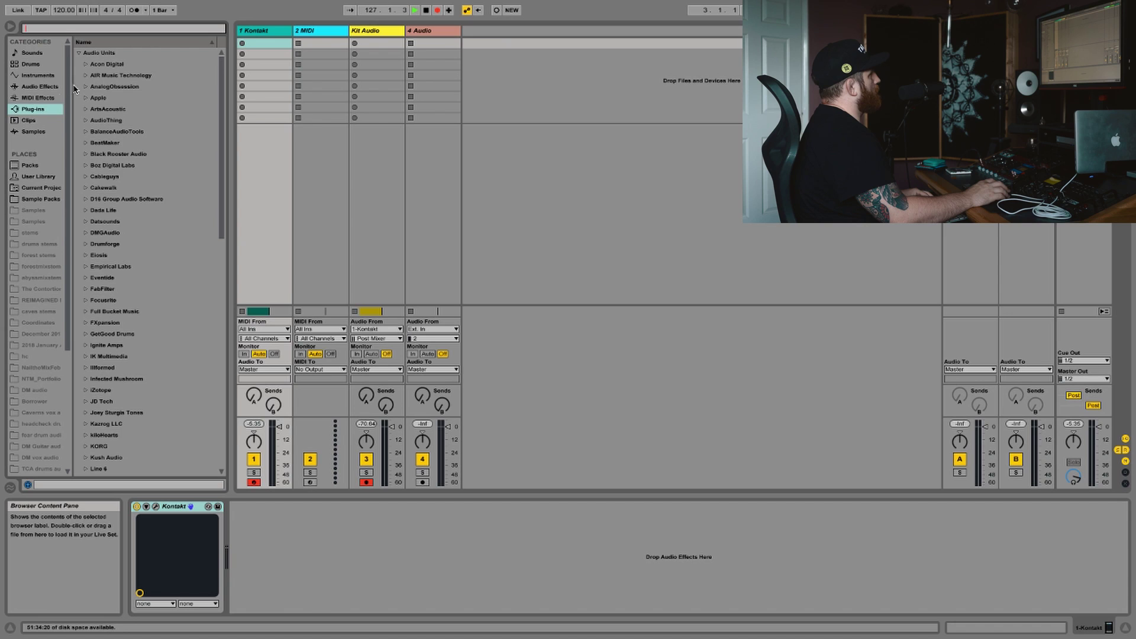
Step: Add a MIDI Effect Rack before Kontakt and create its first chain in the key-zone view
click(39, 98)
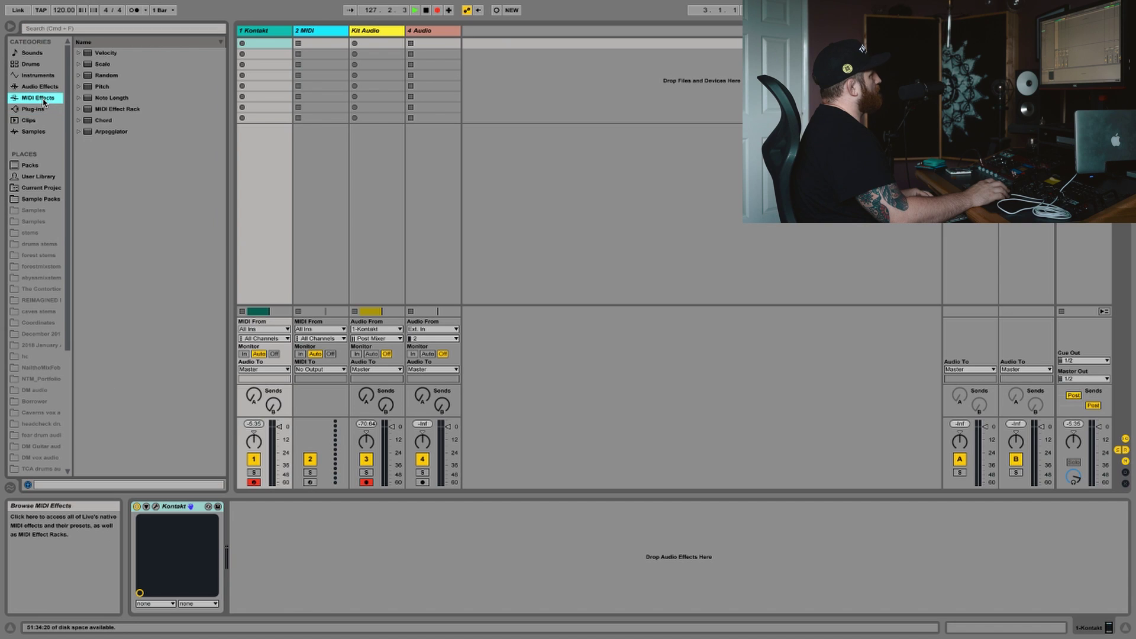
double_click(118, 109)
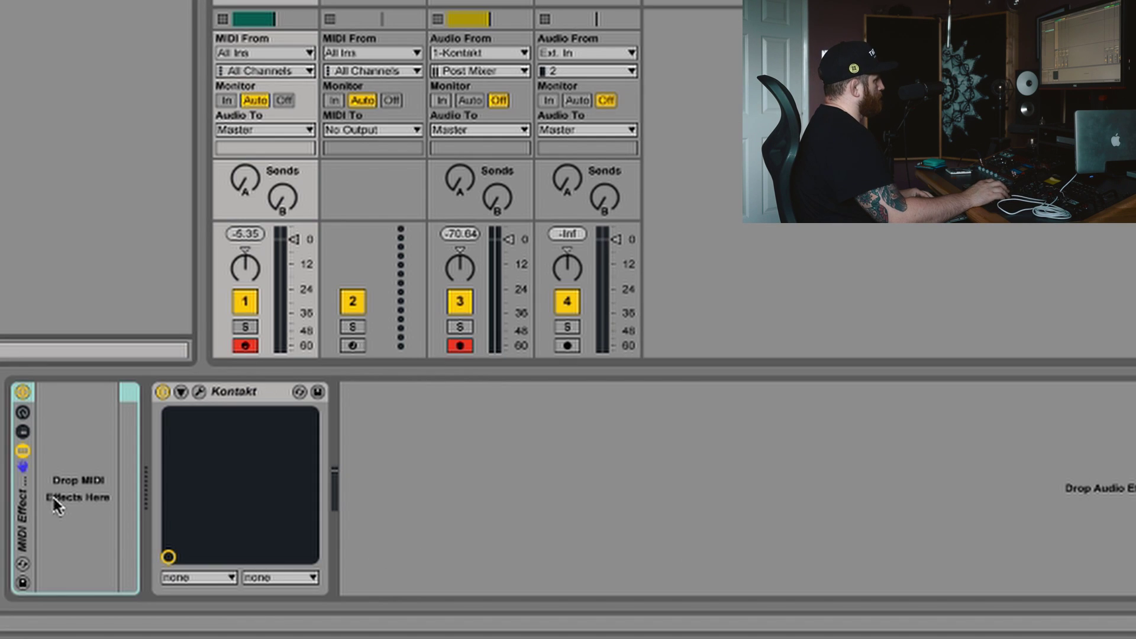
click(22, 431)
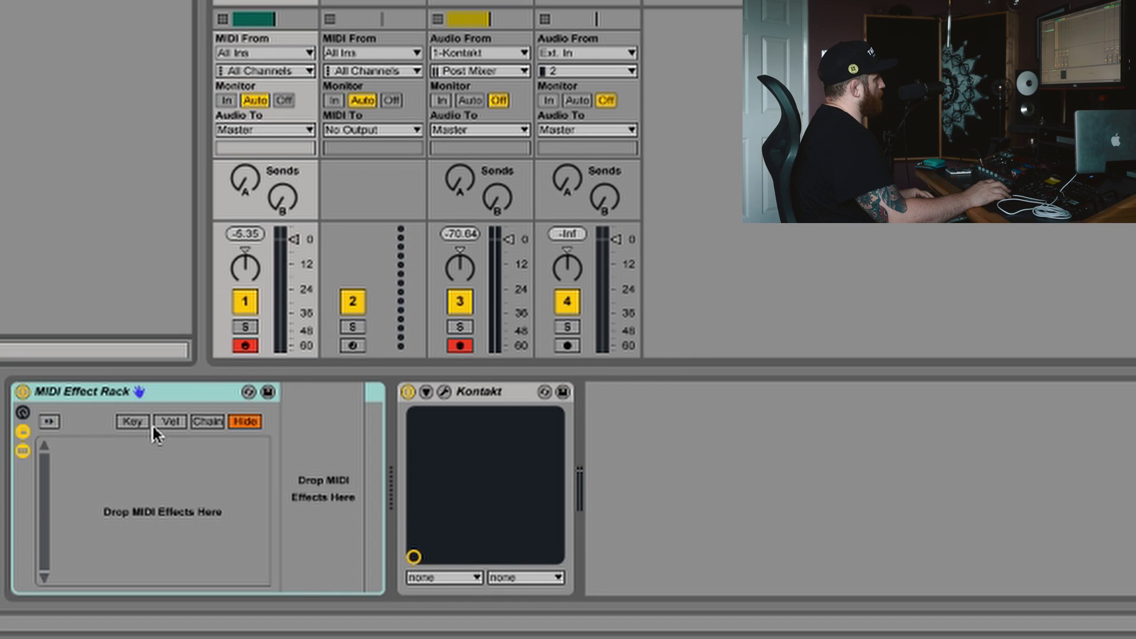
click(133, 421)
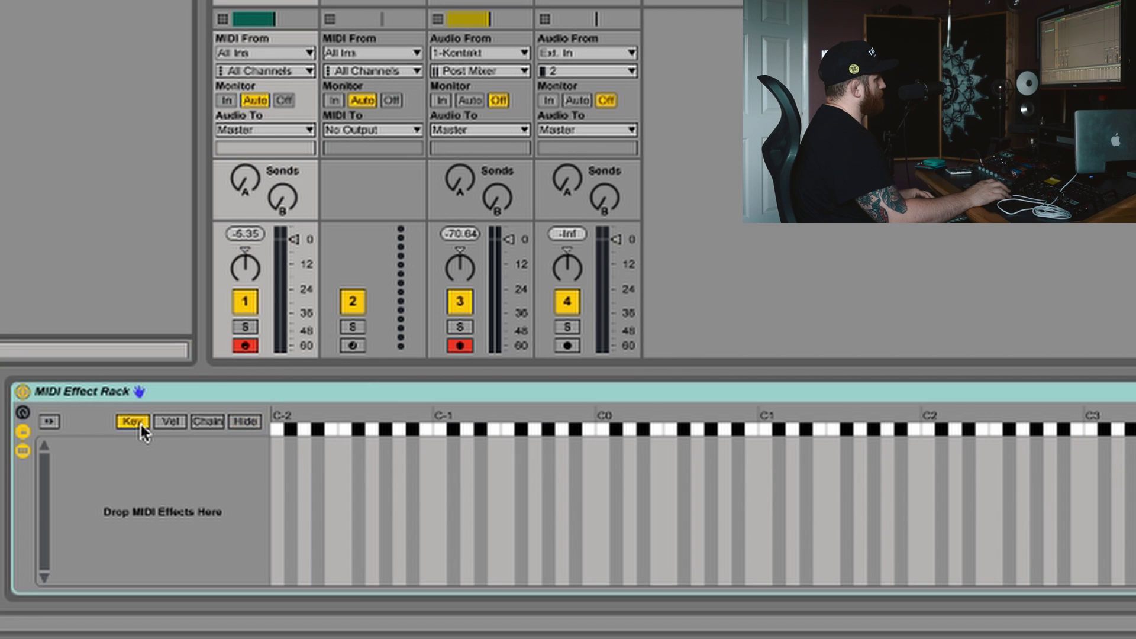
right_click(149, 475)
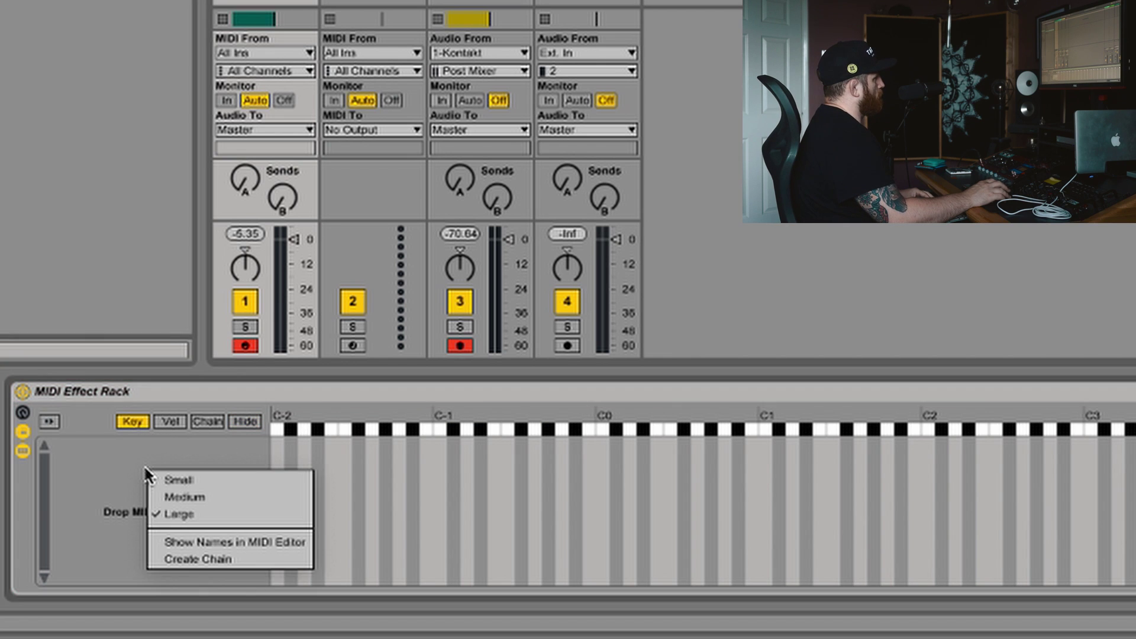
click(189, 559)
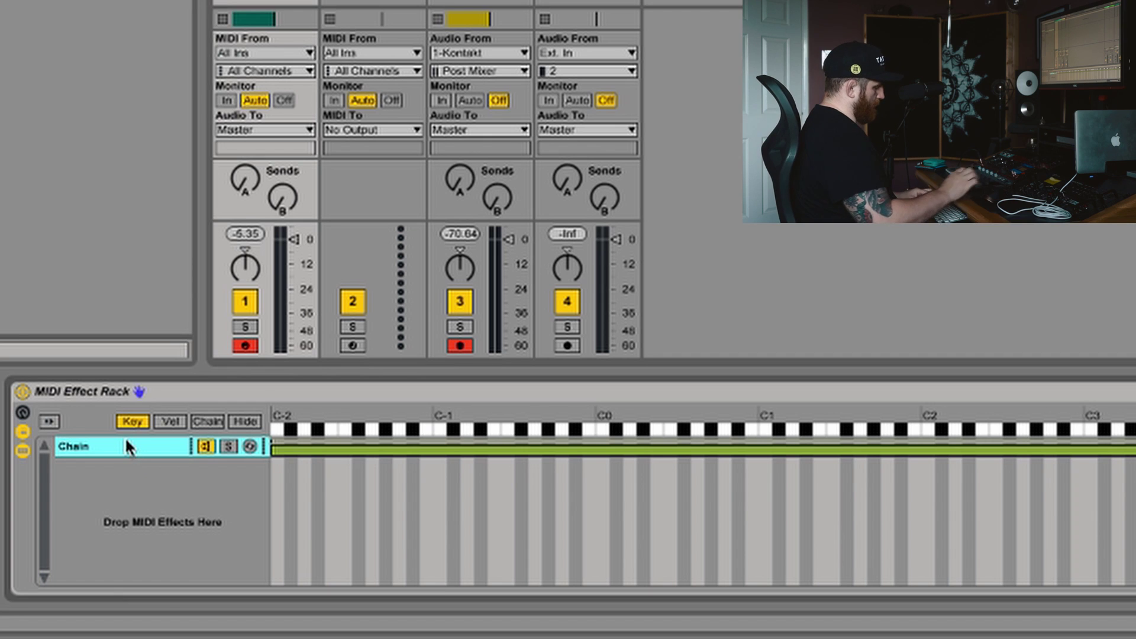
Step: Duplicate the chains repeatedly with Ctrl+D, doubling them into many full-range chains
key(ctrl+d)
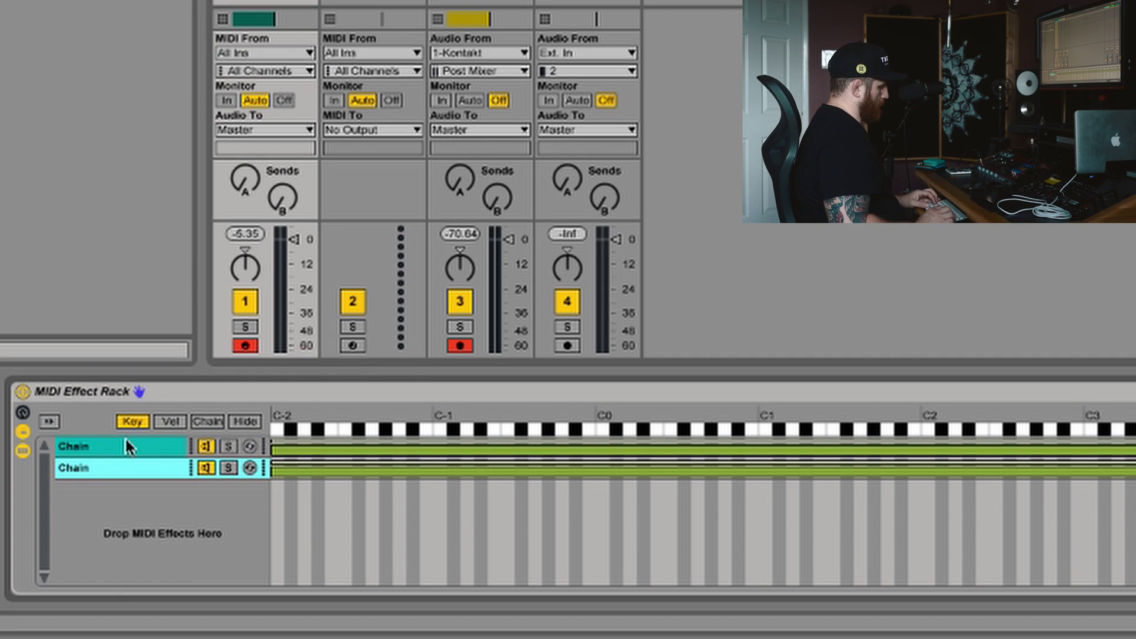
shift+click(126, 441)
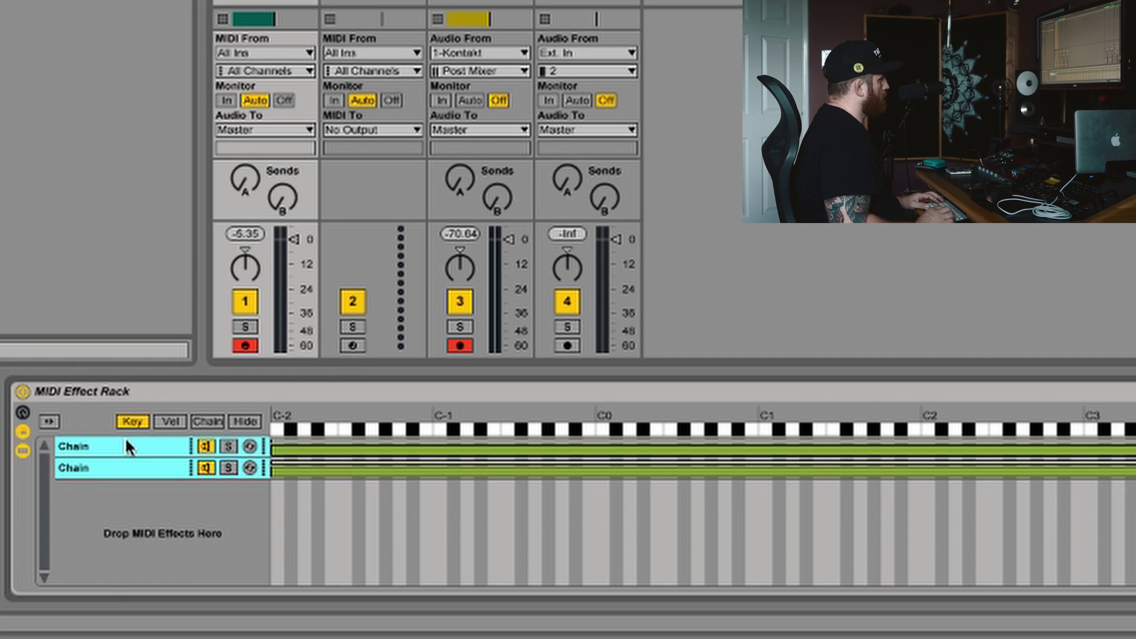
key(ctrl+d)
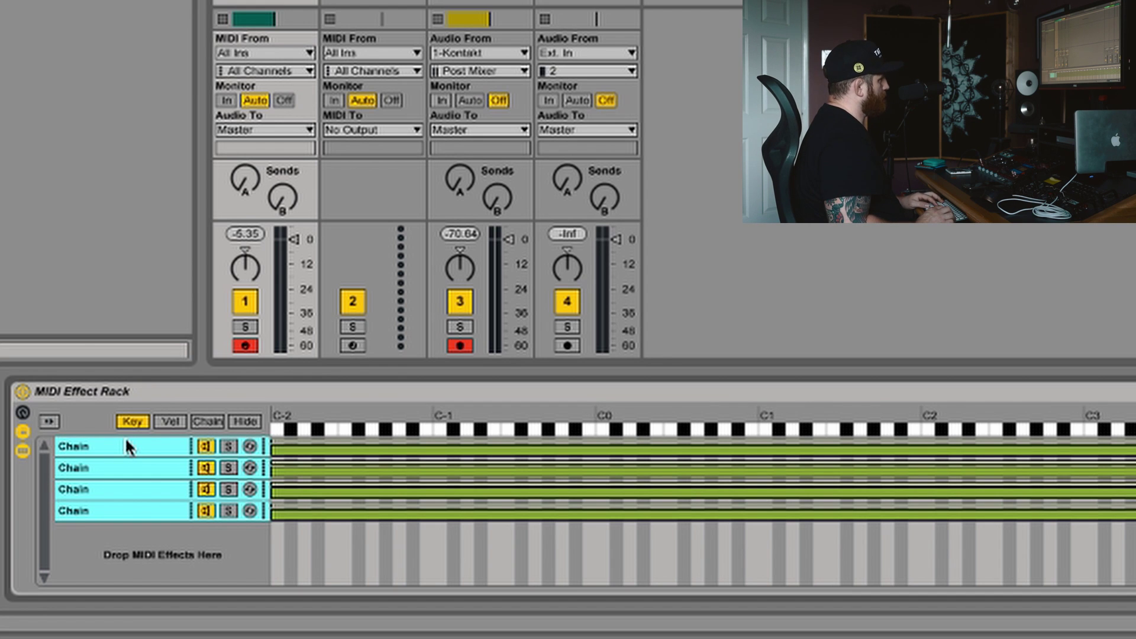
key(ctrl+d)
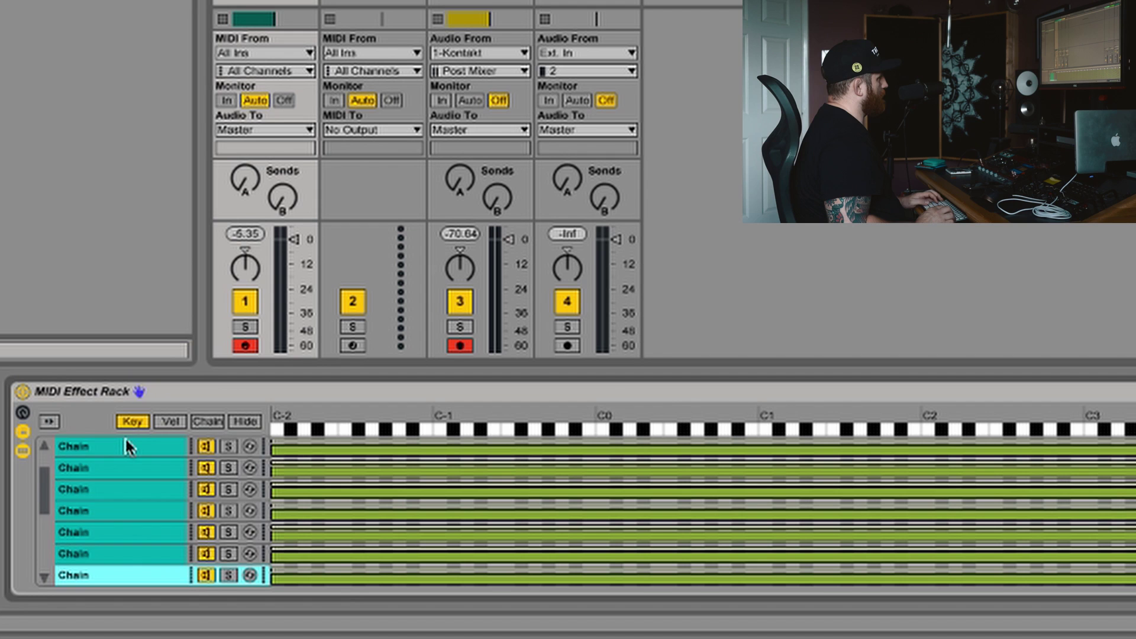
key(ctrl+d)
key(ctrl+d)
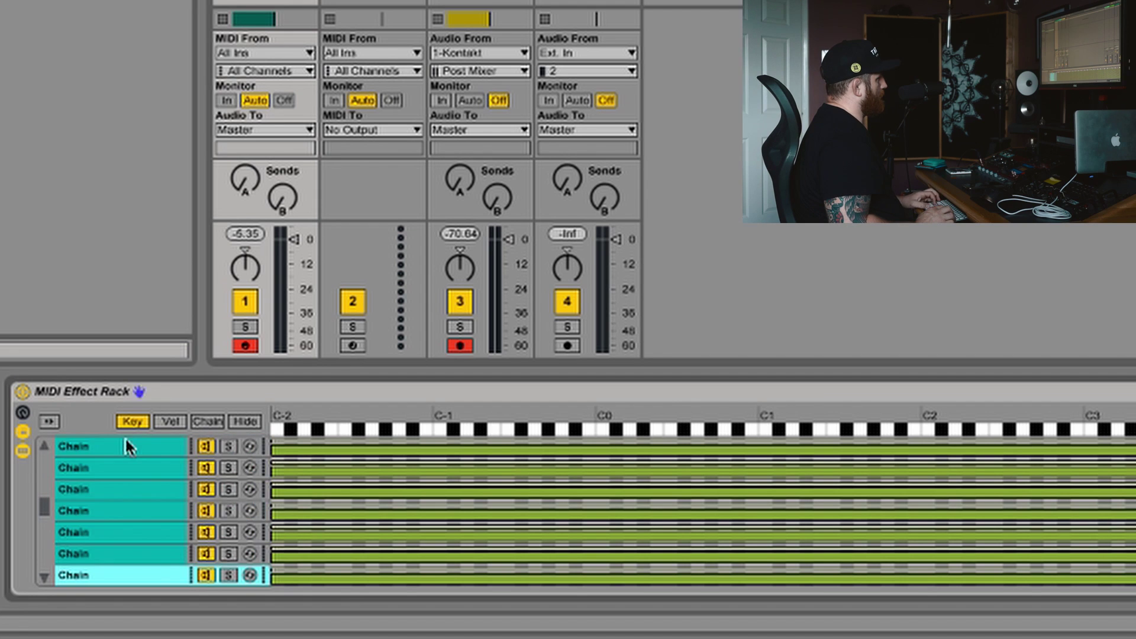
key(ctrl+d)
key(ctrl+d)
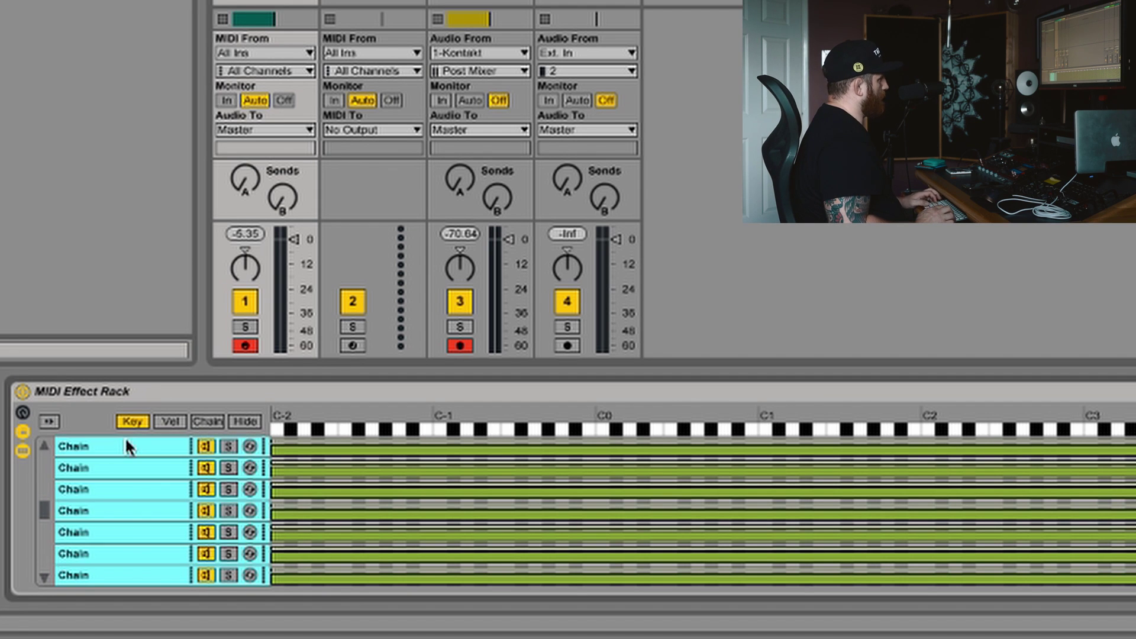
key(ctrl+d)
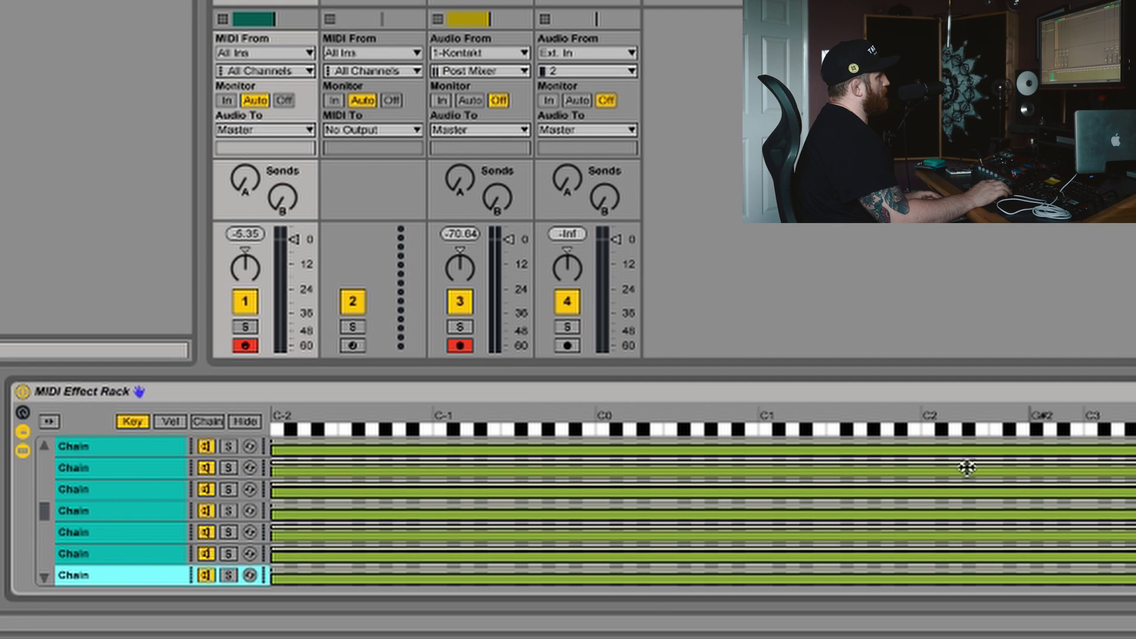
Step: Use Distribute Ranges Equally so each chain gets one key, then scroll the zone editor to C0
right_click(572, 470)
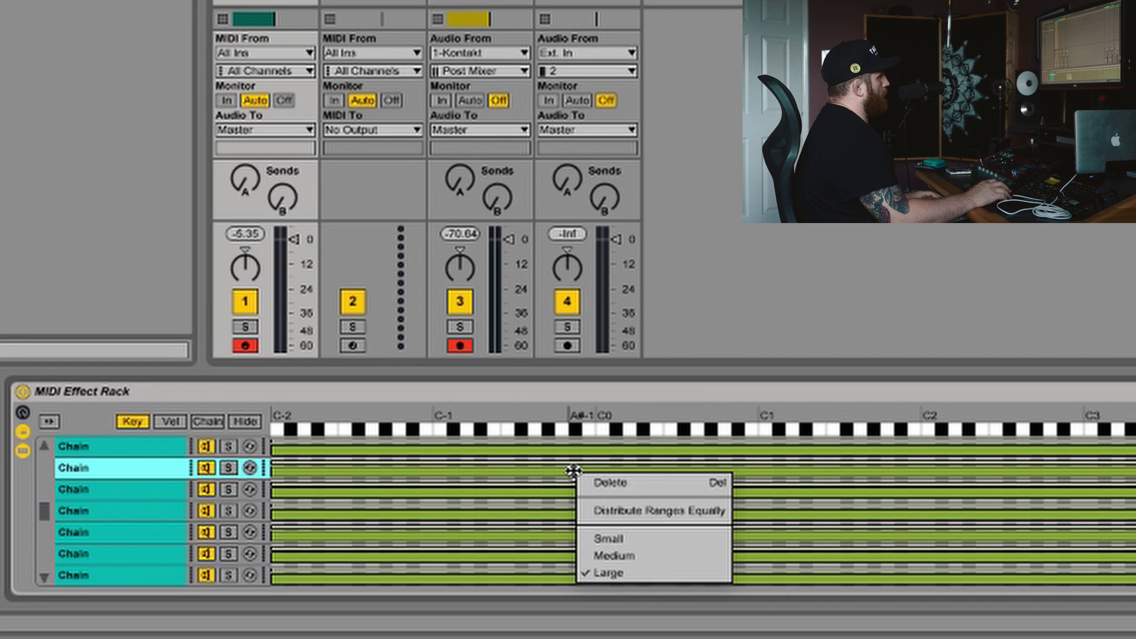
click(612, 512)
scroll(749, 561, down, 3)
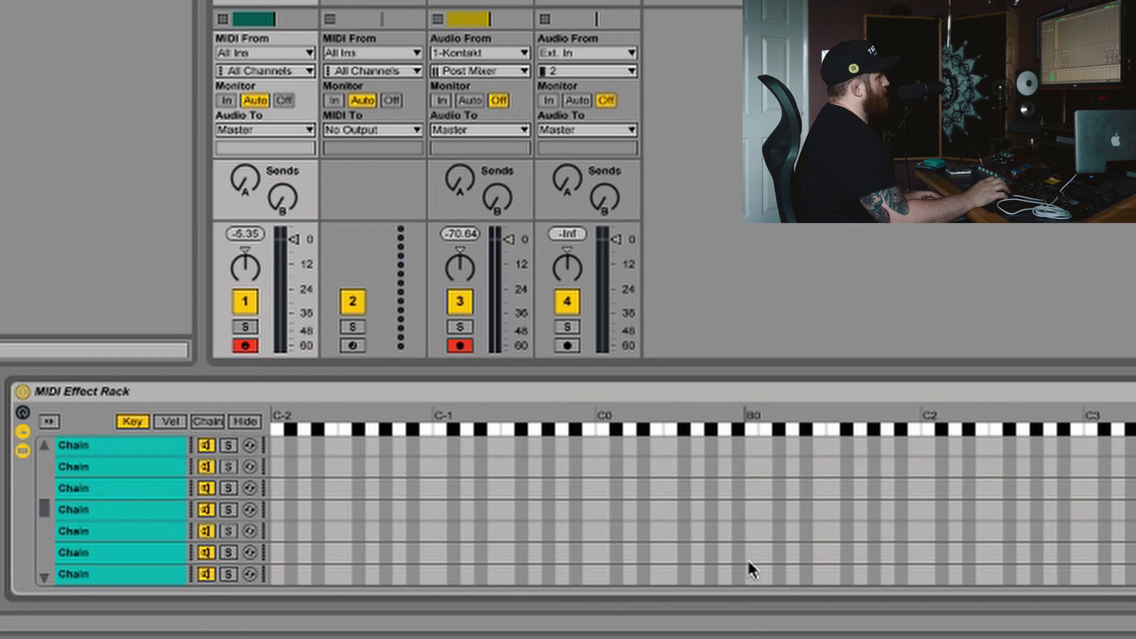
scroll(747, 558, up, 5)
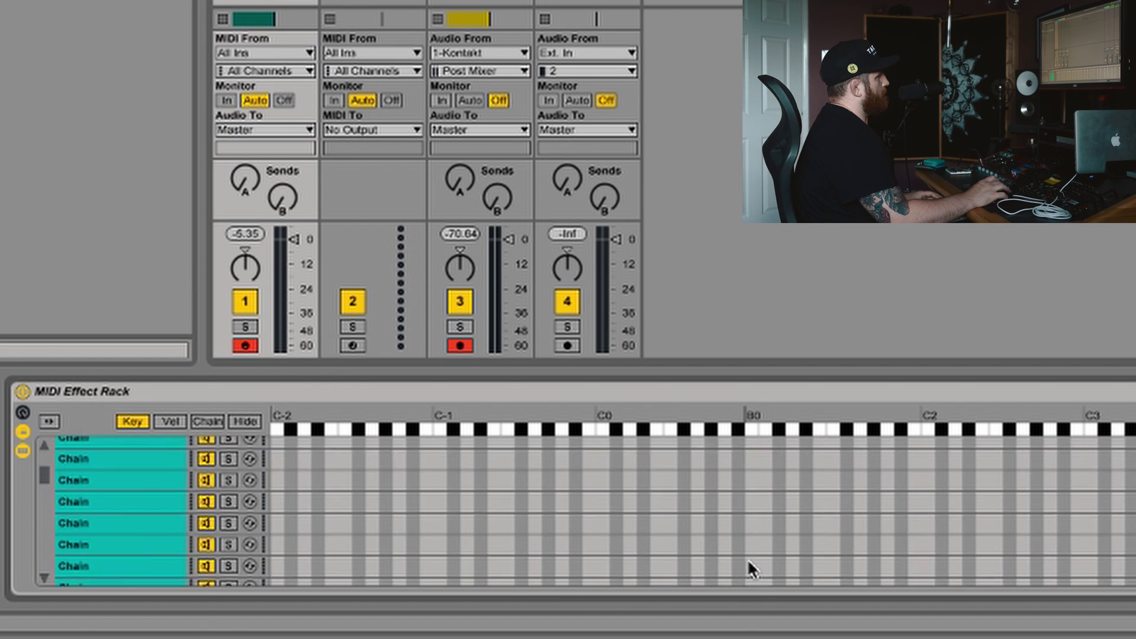
scroll(747, 558, up, 5)
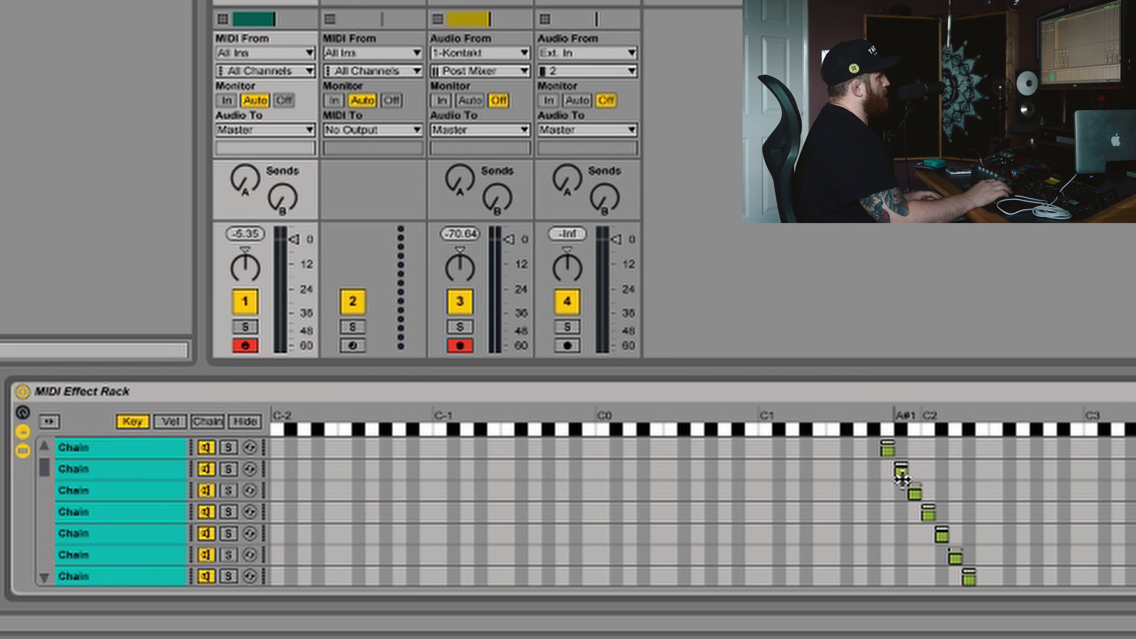
scroll(710, 527, up, 1)
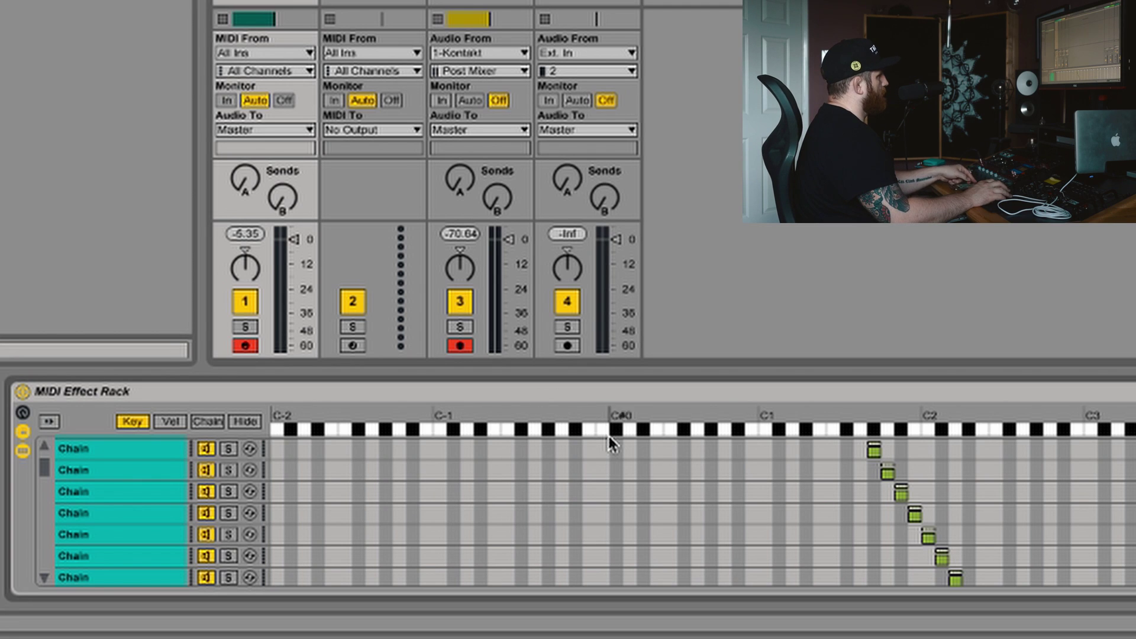
scroll(601, 438, up, 8)
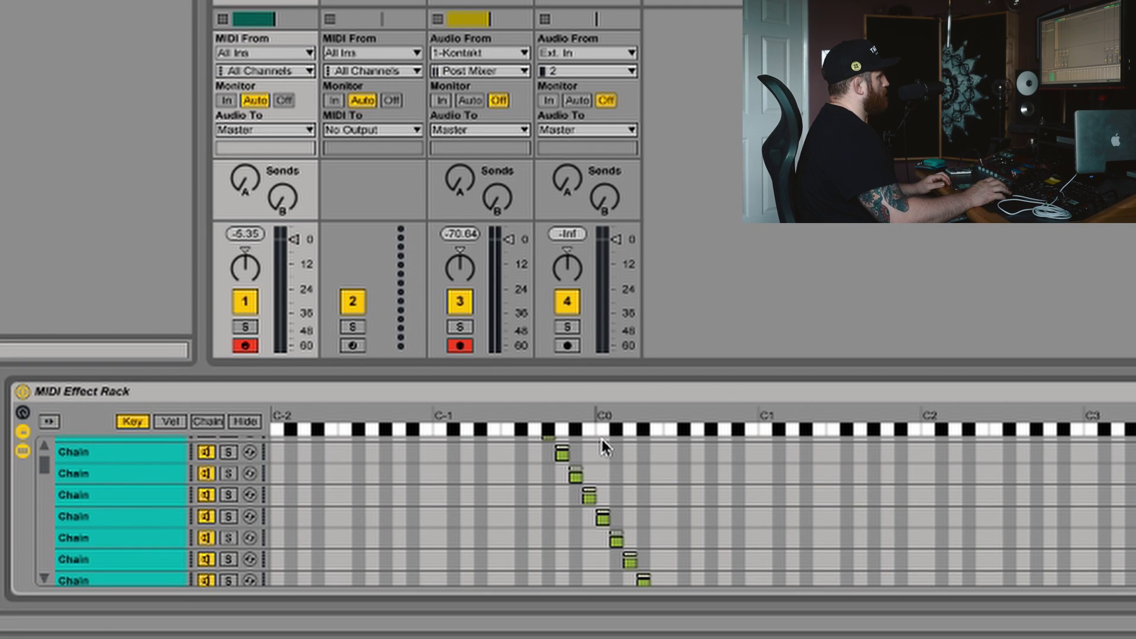
Step: Rename the fourth chain Kick R and the third chain Kick L
click(602, 518)
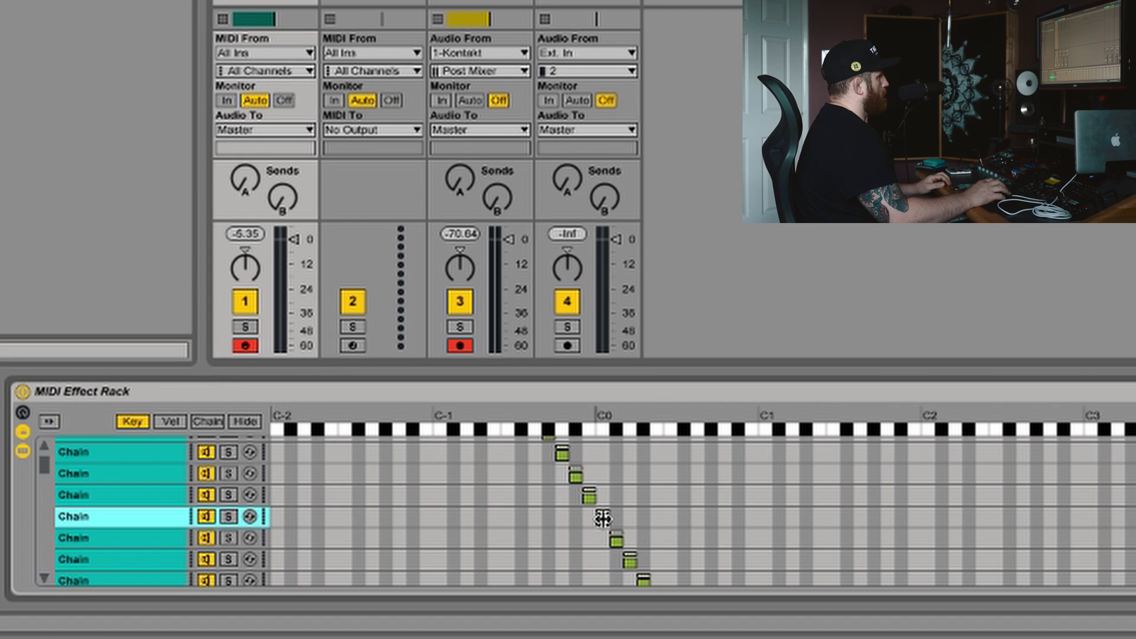
click(602, 513)
key(ctrl+r)
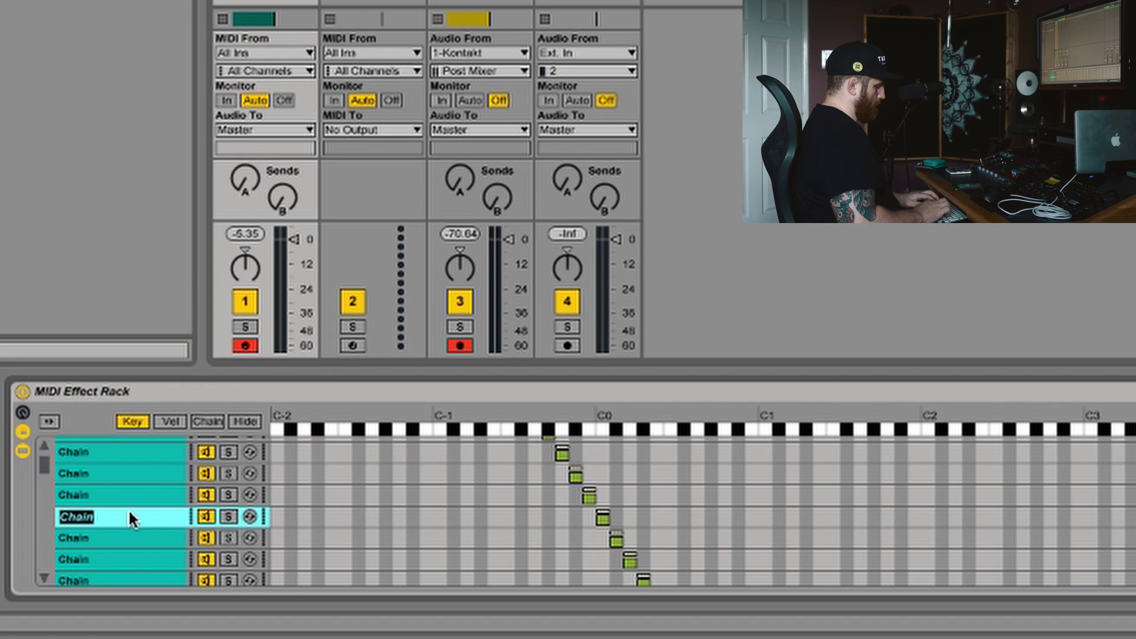
text(Kick R)
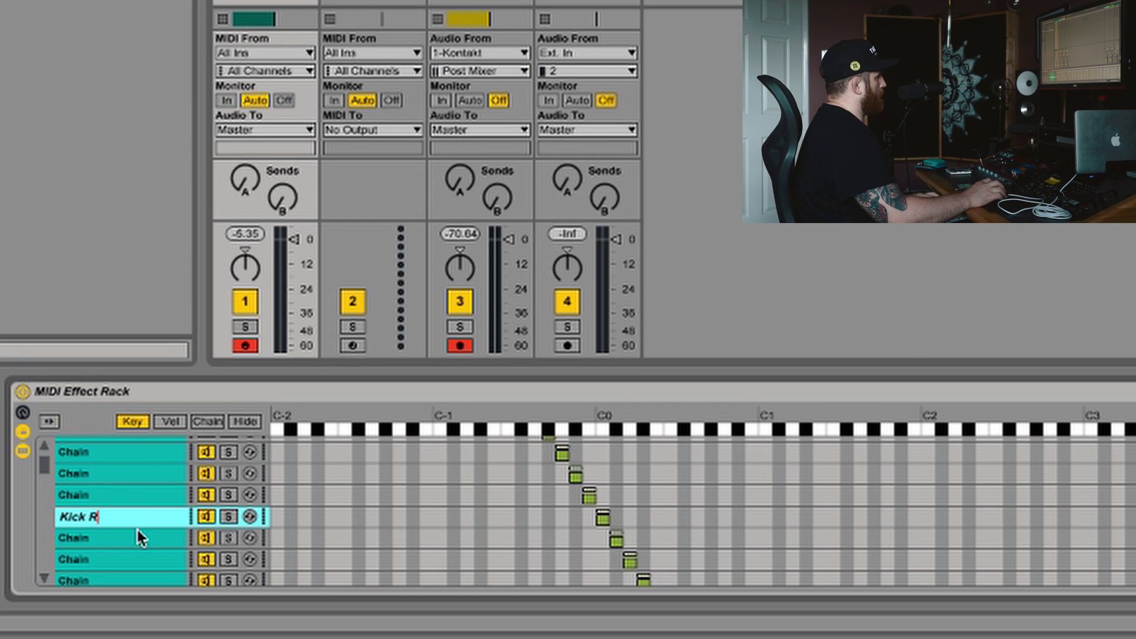
click(124, 536)
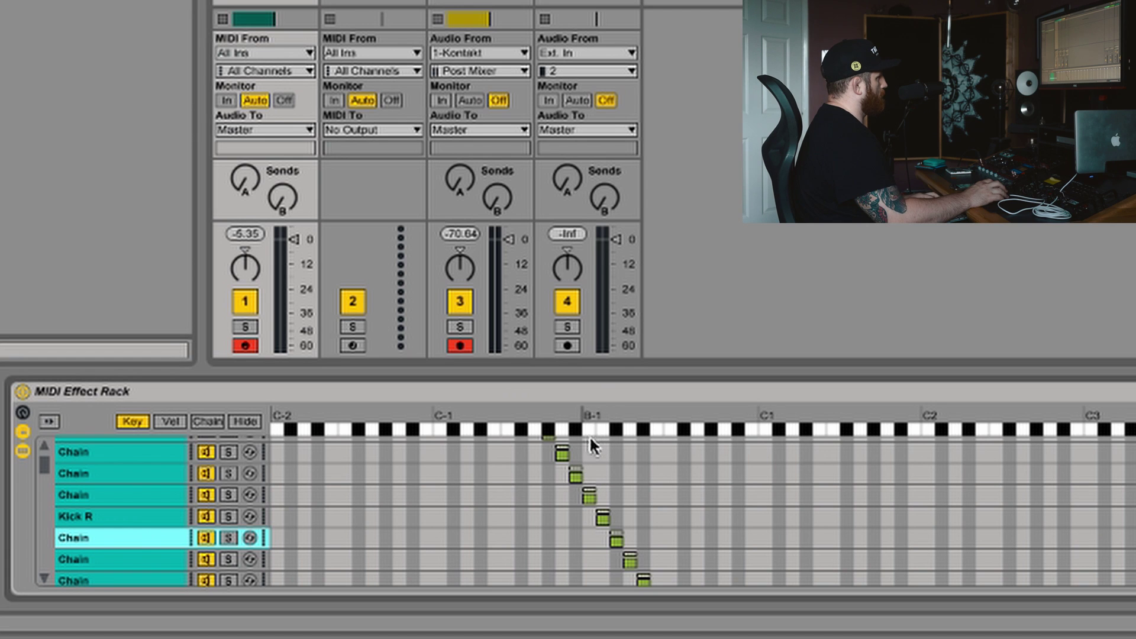
click(101, 496)
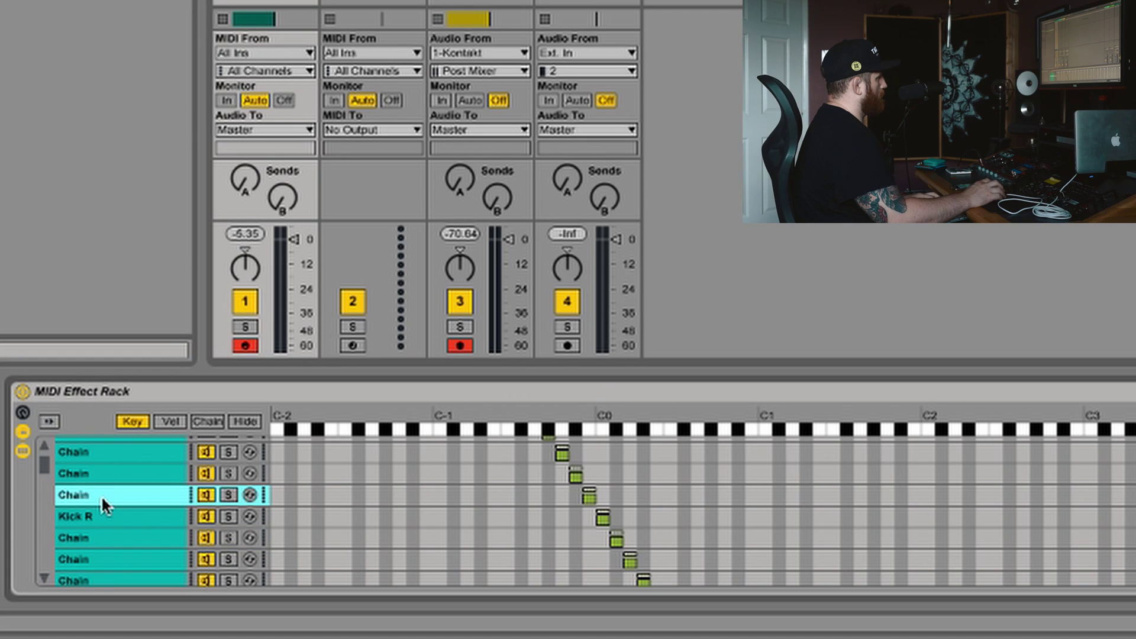
key(ctrl+r)
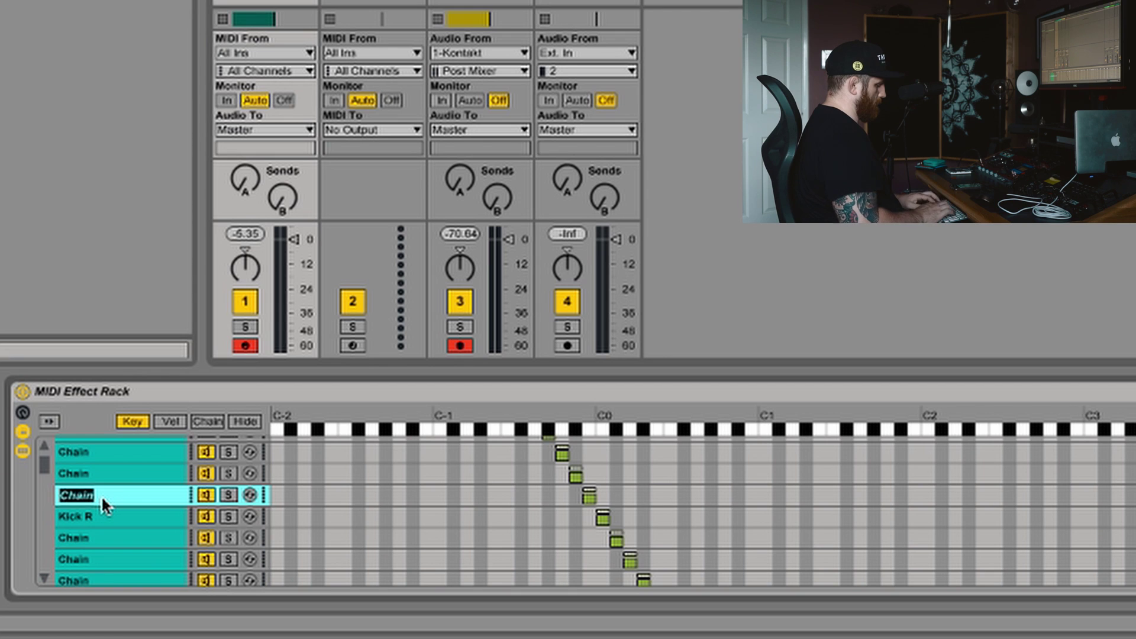
text(Kick)
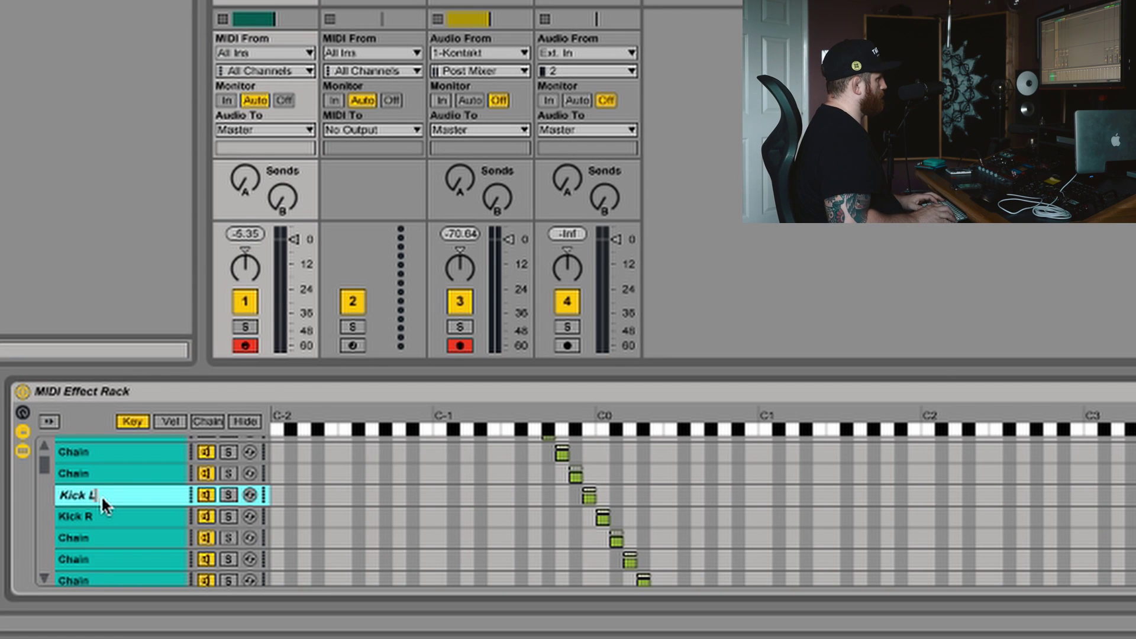
text( L)
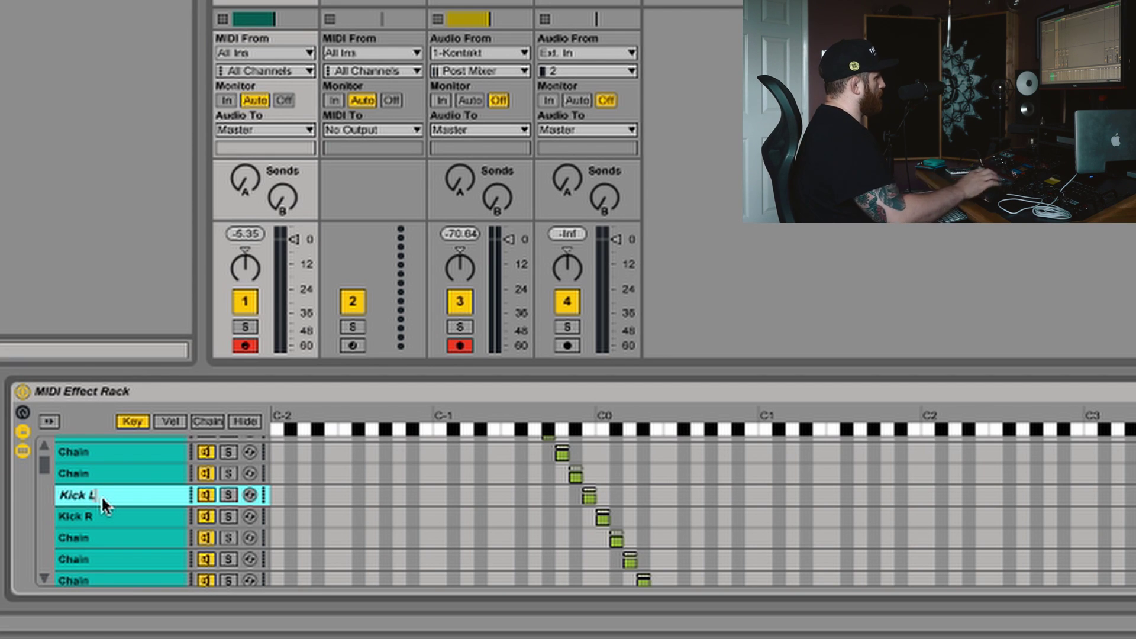
key(Return)
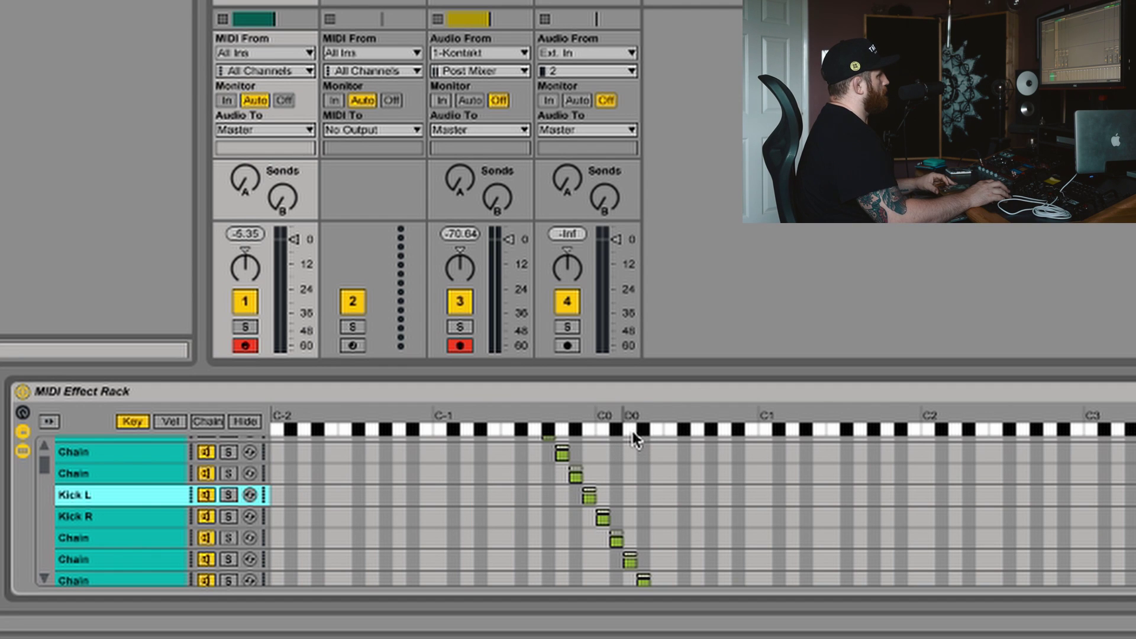
Step: Name the next two chains Snare Hit and Snare Flam
click(166, 559)
key(ctrl+r)
text(a)
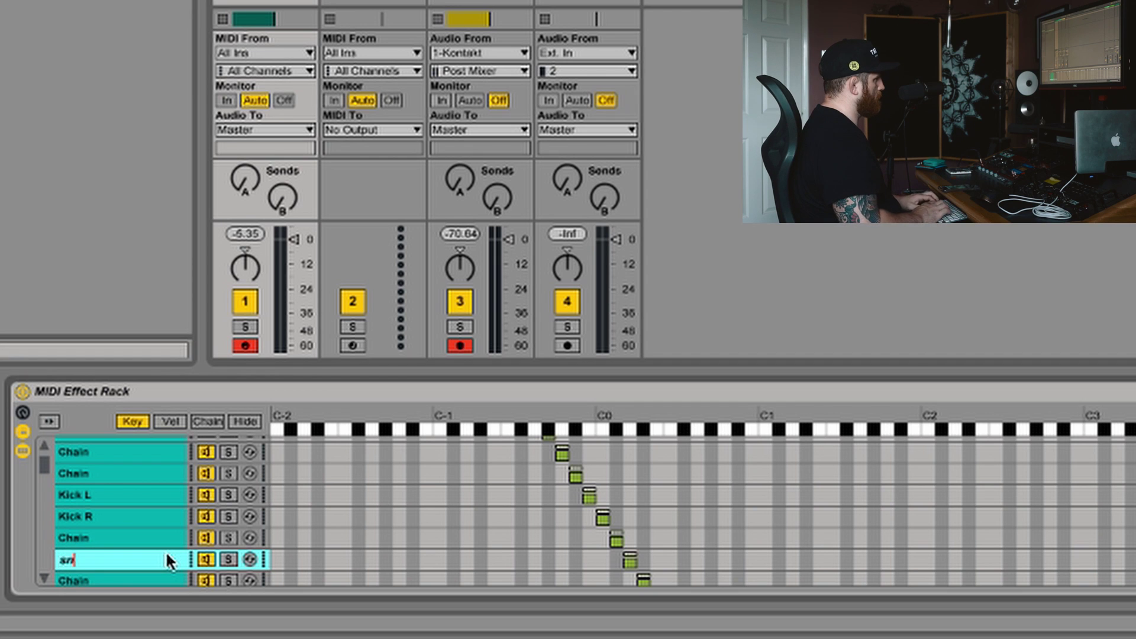
text(Snar)
key(BackSpace)
key(BackSpace)
key(BackSpace)
key(BackSpace)
key(BackSpace)
text(S)
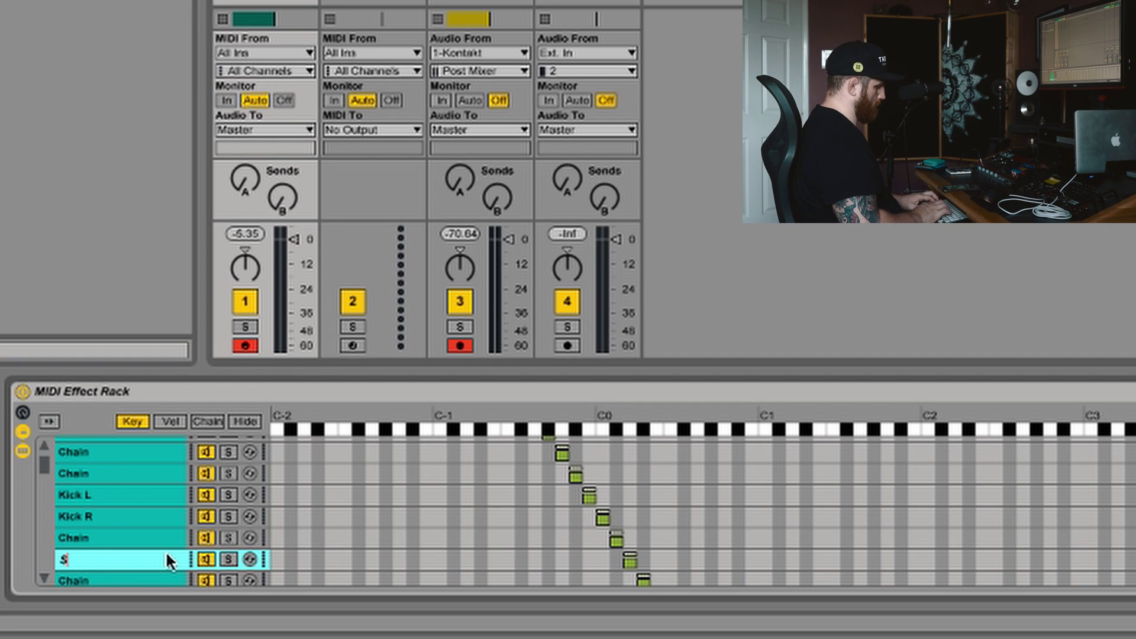
text(nare Hit)
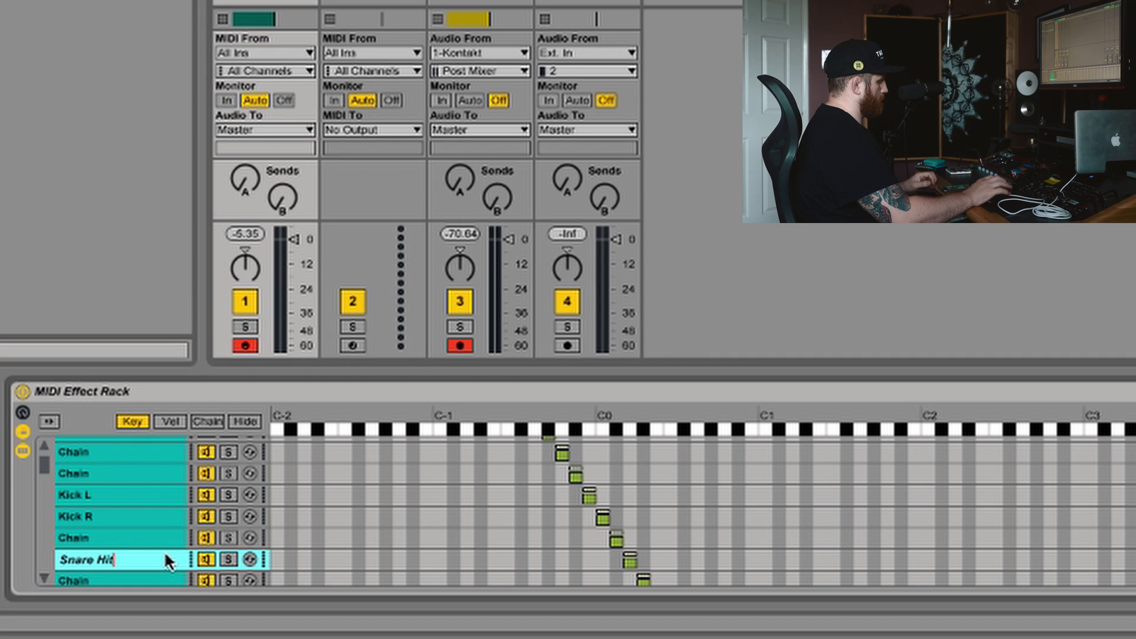
key(Return)
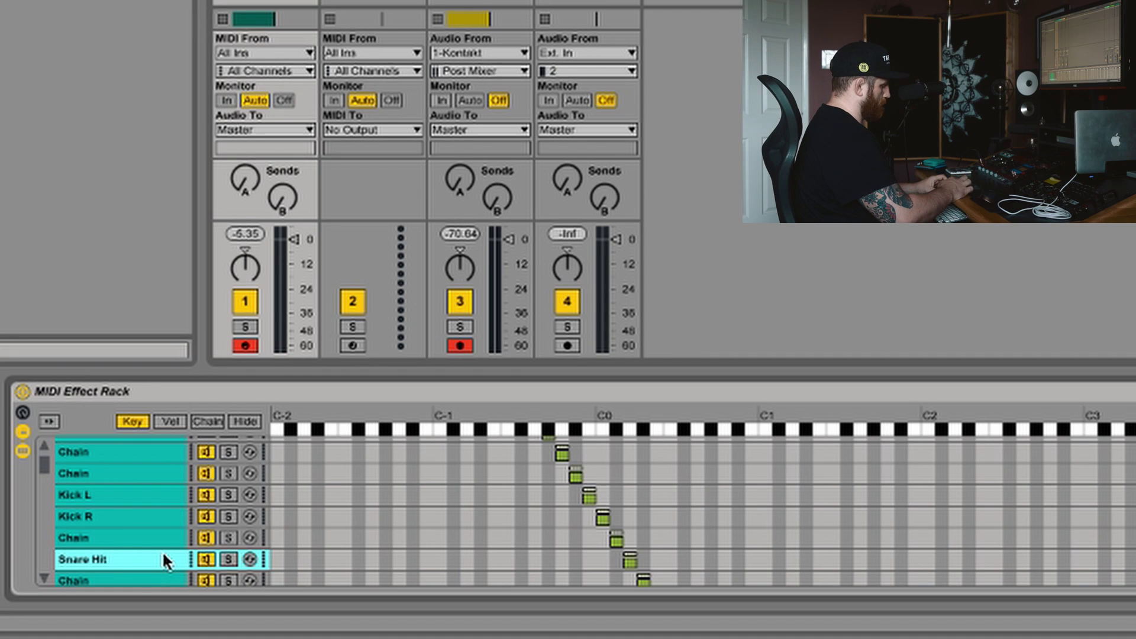
key(Down)
key(ctrl+r)
text(Snare Flam)
key(Return)
Step: Name the following chains Snare no wires, Snare Ruff and Snare sidestick
scroll(101, 544, down, 3)
click(102, 544)
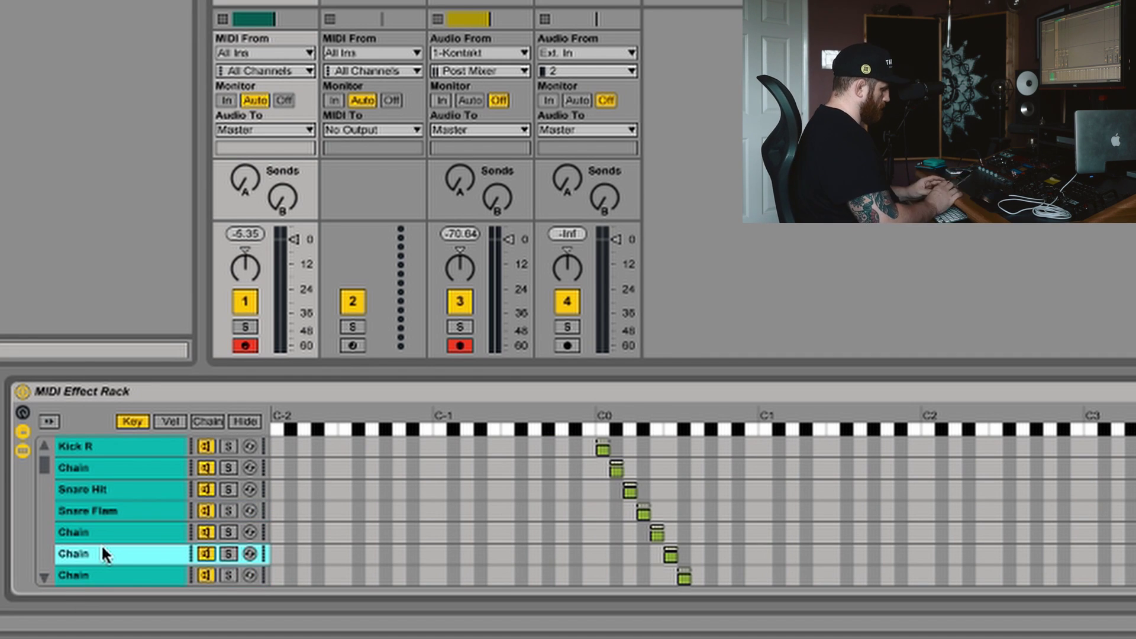
key(ctrl+r)
text(Snare no wires)
key(Return)
click(102, 528)
key(ctrl+r)
text(Snare Ruff)
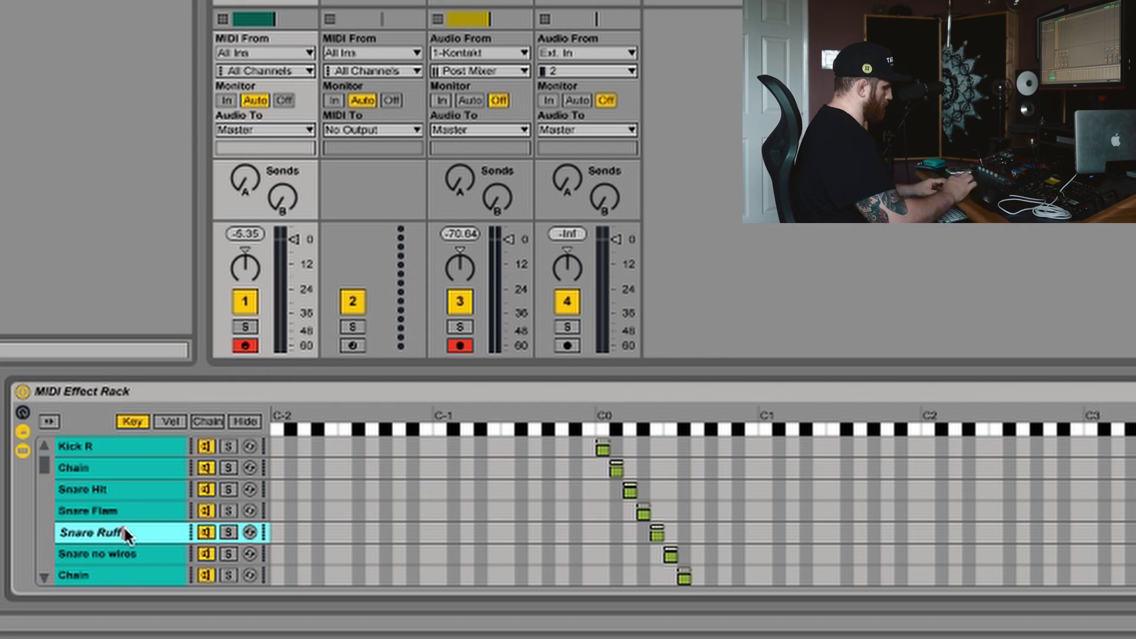
key(Return)
click(123, 572)
key(ctrl+r)
text(Snare sidestick)
key(Return)
Step: Name the next three chains Tom 1, Tom 2 and Tom 3
scroll(722, 441, down, 2)
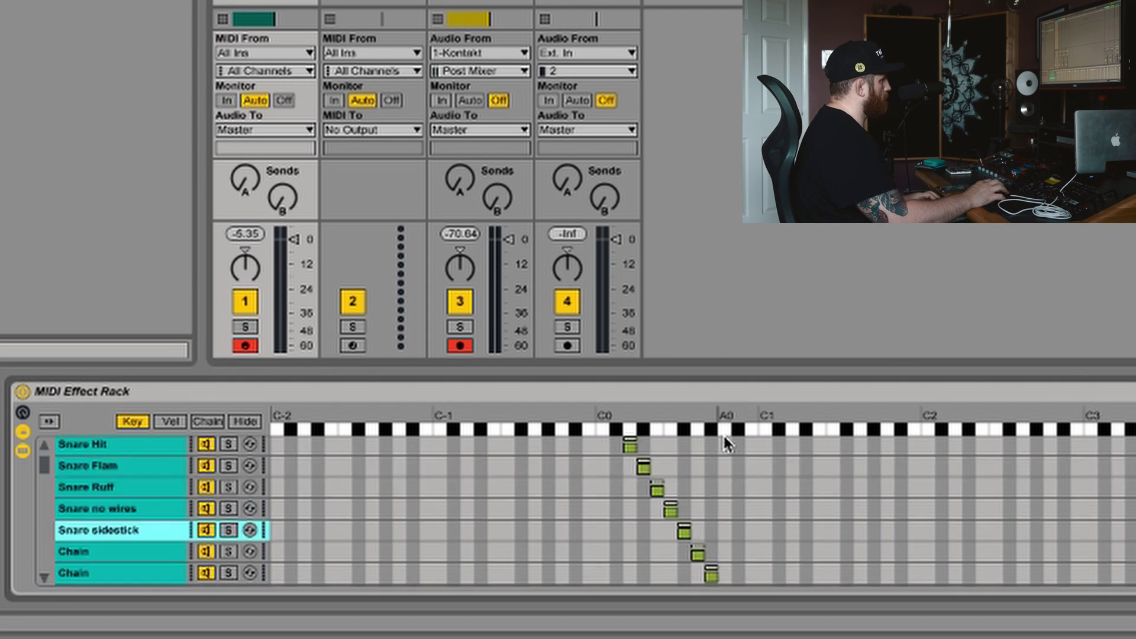
scroll(722, 441, down, 2)
click(215, 542)
key(ctrl+r)
text(Tom 1)
key(Return)
click(97, 570)
key(ctrl+r)
text(Tom 2)
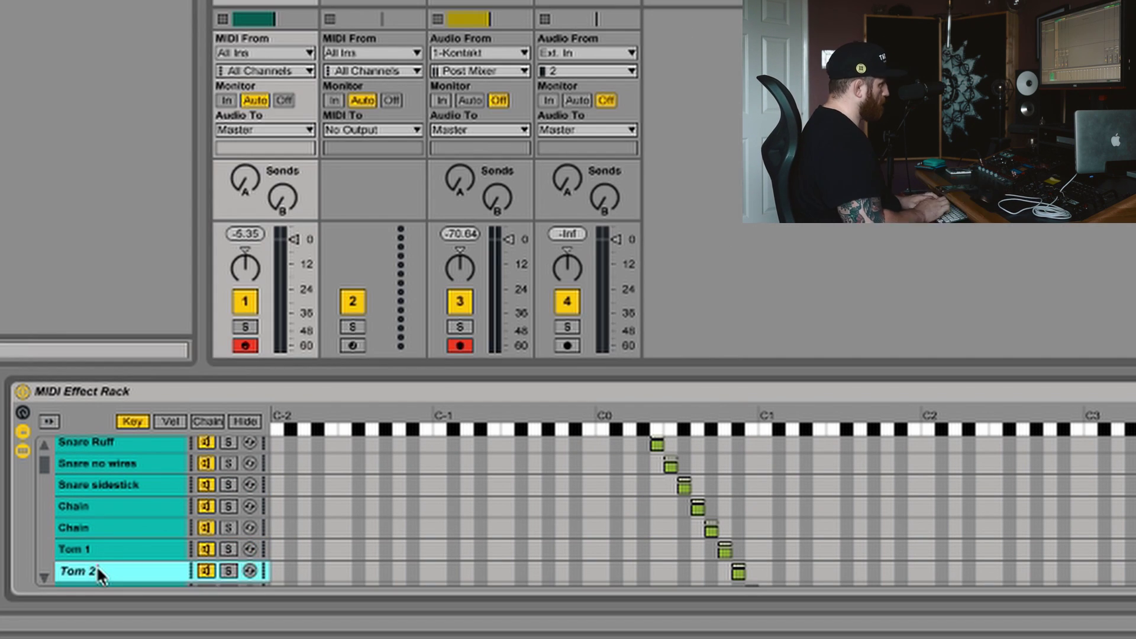
key(Return)
scroll(102, 508, down, 6)
click(98, 465)
key(ctrl+r)
text(Tom 3)
key(Return)
Step: Name the next three chains Floor Tom 1, Floor Tom 2 and Floor Tom 3
click(97, 484)
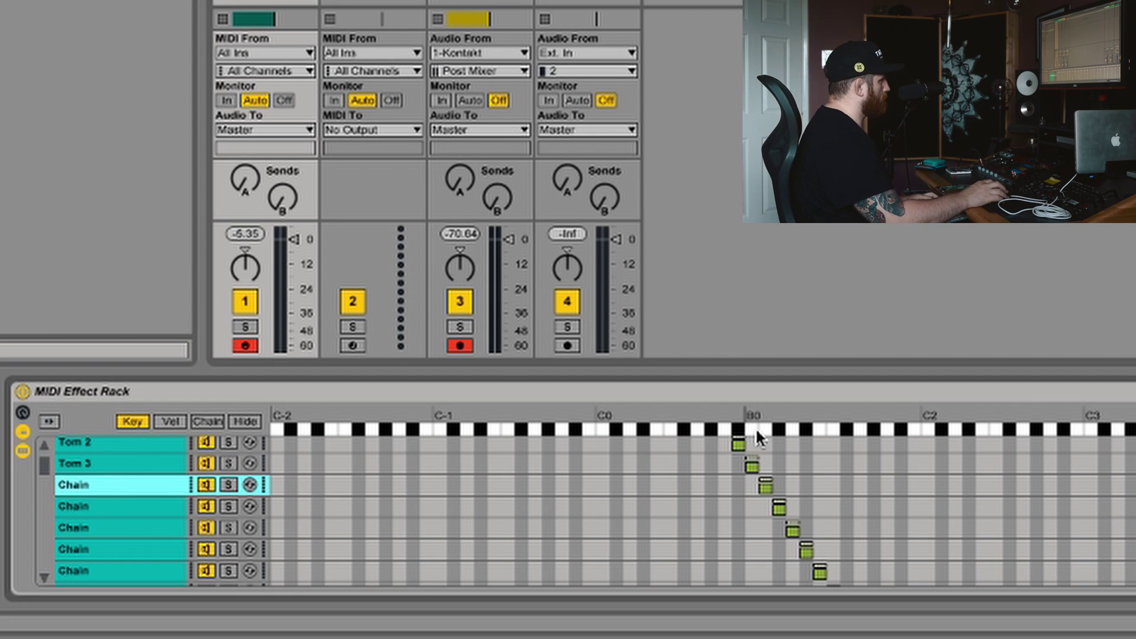
key(ctrl+r)
text(Floor Tom 1)
click(83, 506)
key(ctrl+r)
text(floor Tom 2)
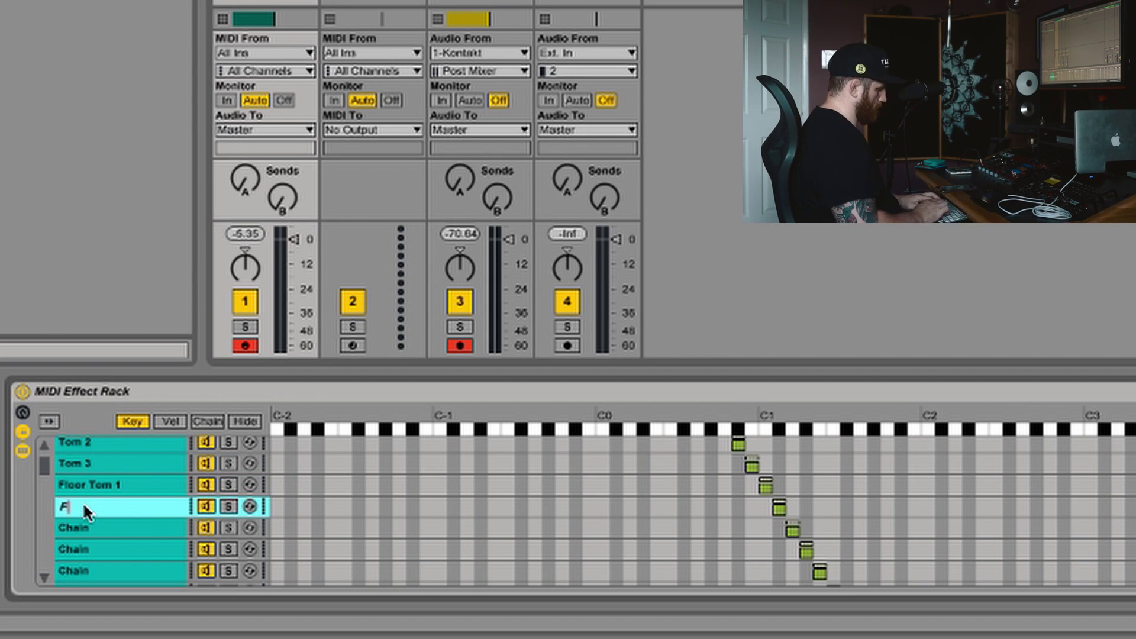
key(Return)
click(91, 521)
key(ctrl+r)
text(Floor Tom 3)
key(Return)
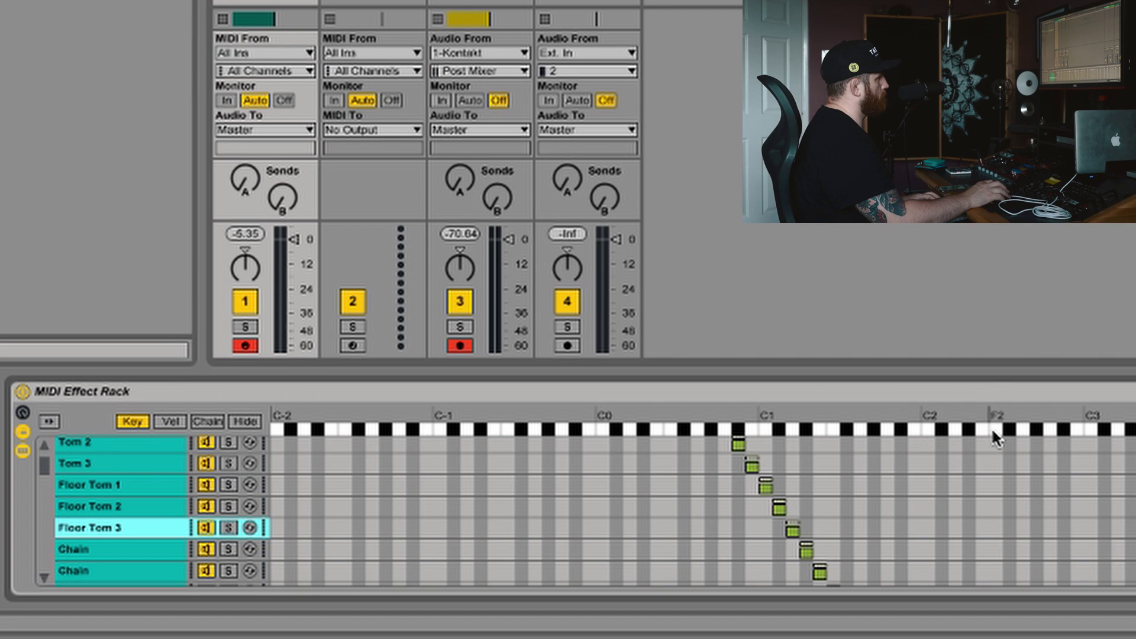
Step: Name the next two chains Main Crash L and Main Crash L Choke
scroll(992, 427, down, 17)
click(74, 466)
key(ctrl+r)
text(Main Crash L)
key(Return)
click(83, 487)
key(ctrl+r)
text(Main Crash L)
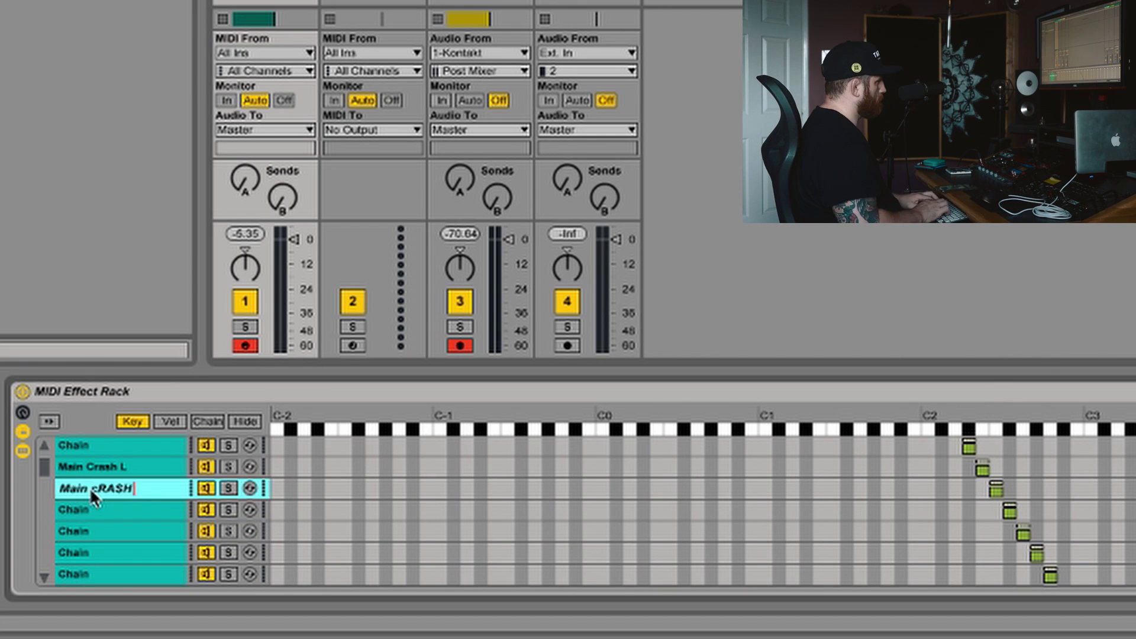
text(Choke)
key(Return)
Step: Name the sixth and seventh chains Wide Crash L and W Crash L Choke
key(Down)
click(110, 552)
key(ctrl+r)
text(Wide Crash L)
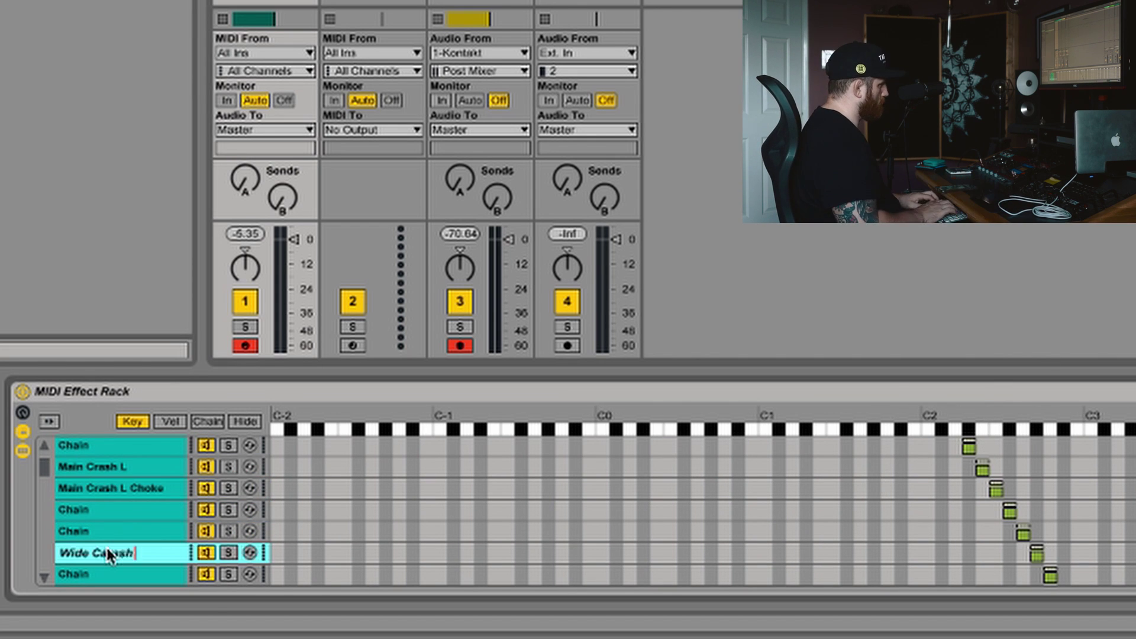
key(Return)
click(100, 571)
key(ctrl+r)
text(w cRAsh L Choke)
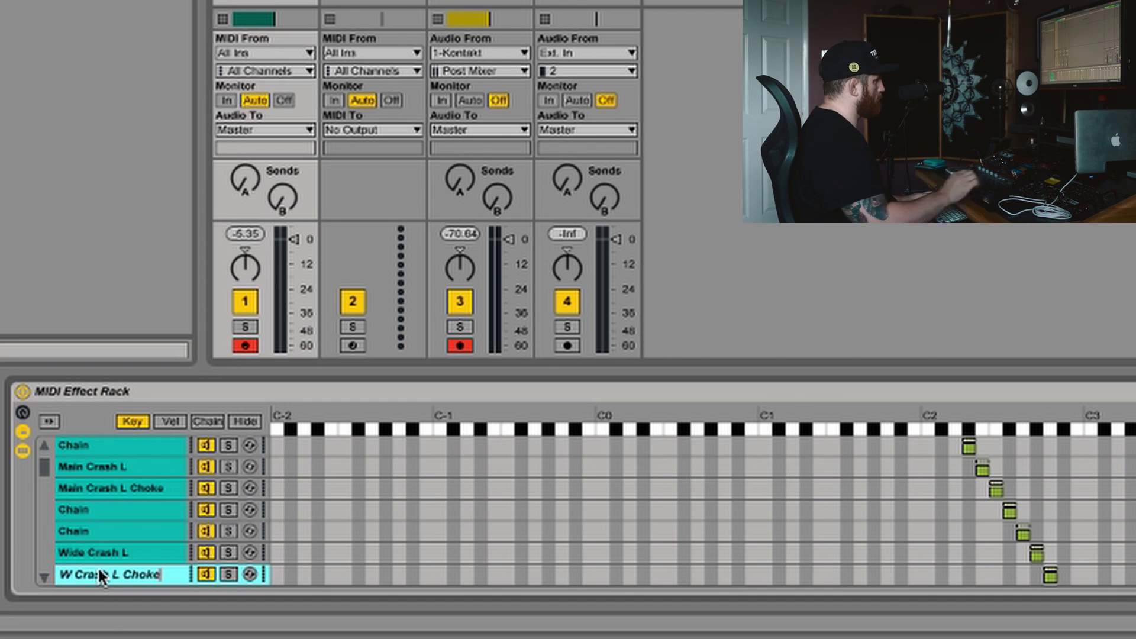
key(Return)
Step: Name the following chains Main Crash R and Main Crash R Choke
scroll(97, 566, down, 1)
click(79, 487)
key(ctrl+r)
text(Main Crash R)
key(Return)
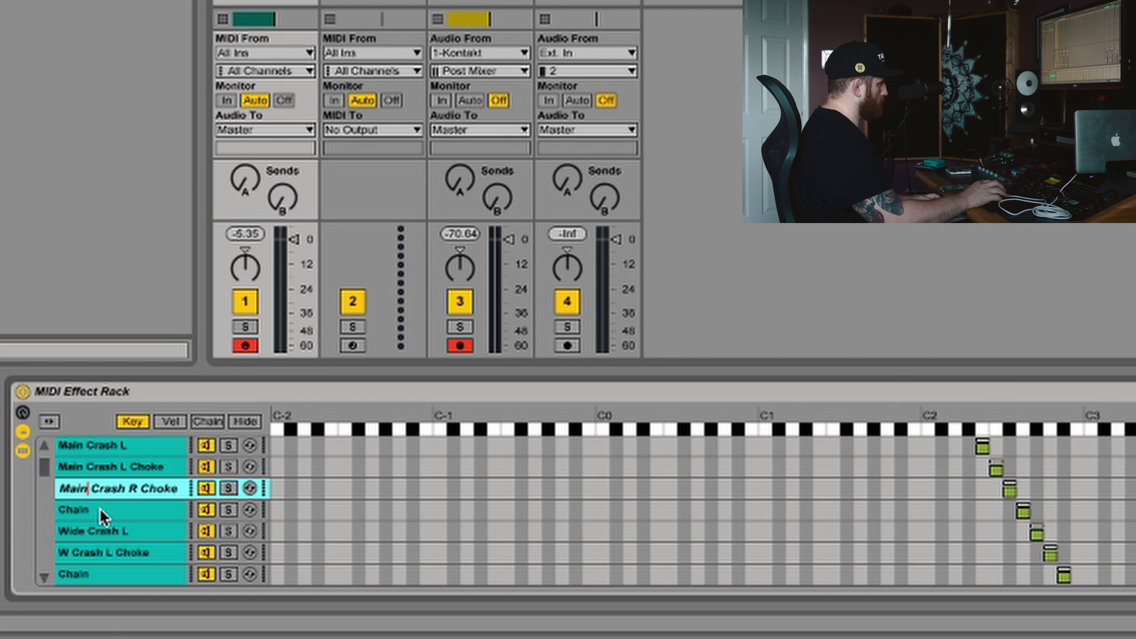
click(101, 508)
key(ctrl+r)
text(Main Crash R)
text(Choke)
click(153, 485)
Step: Name the next two chains W crash R and W crash R Choke
scroll(155, 488, down, 1)
scroll(155, 494, down, 2)
click(89, 509)
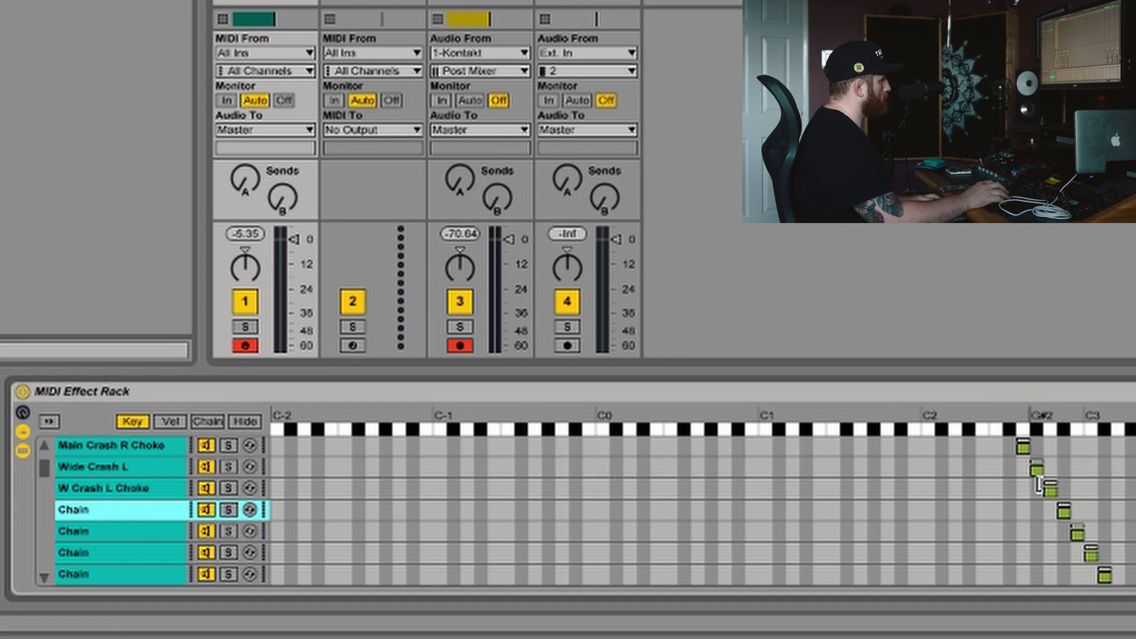
key(ctrl+r)
text(W crash R)
key(Return)
click(88, 531)
key(ctrl+r)
text(W crash R)
text(Choke)
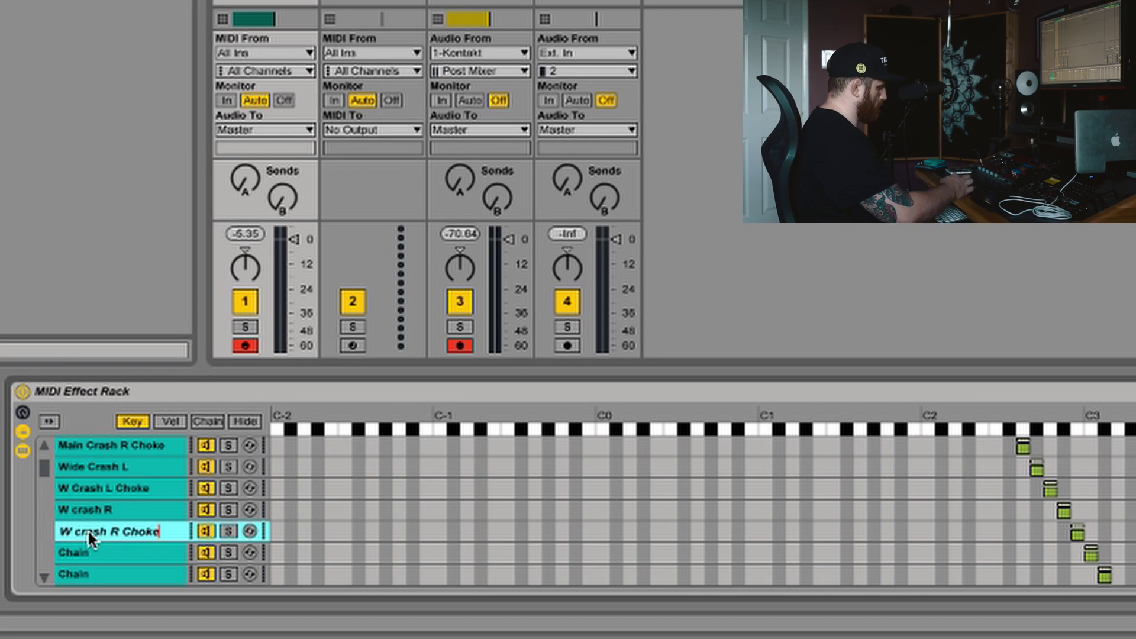
key(Return)
Step: Name the left china chains China L and China L Choke
scroll(148, 520, down, 6)
click(149, 523)
key(ctrl+r)
text(Chine L)
key(Return)
click(86, 546)
key(ctrl+r)
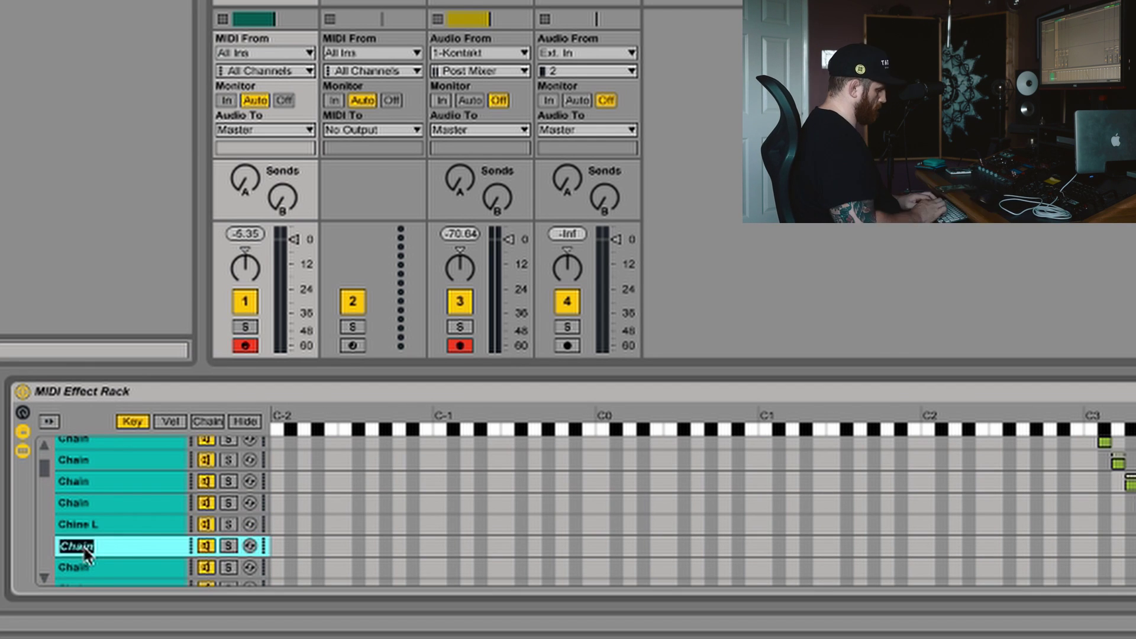
key(Return)
Step: Name the right china chains China R and China R Choke
click(94, 565)
key(ctrl+r)
text(China R)
scroll(94, 553, down, 2)
click(94, 545)
key(ctrl+r)
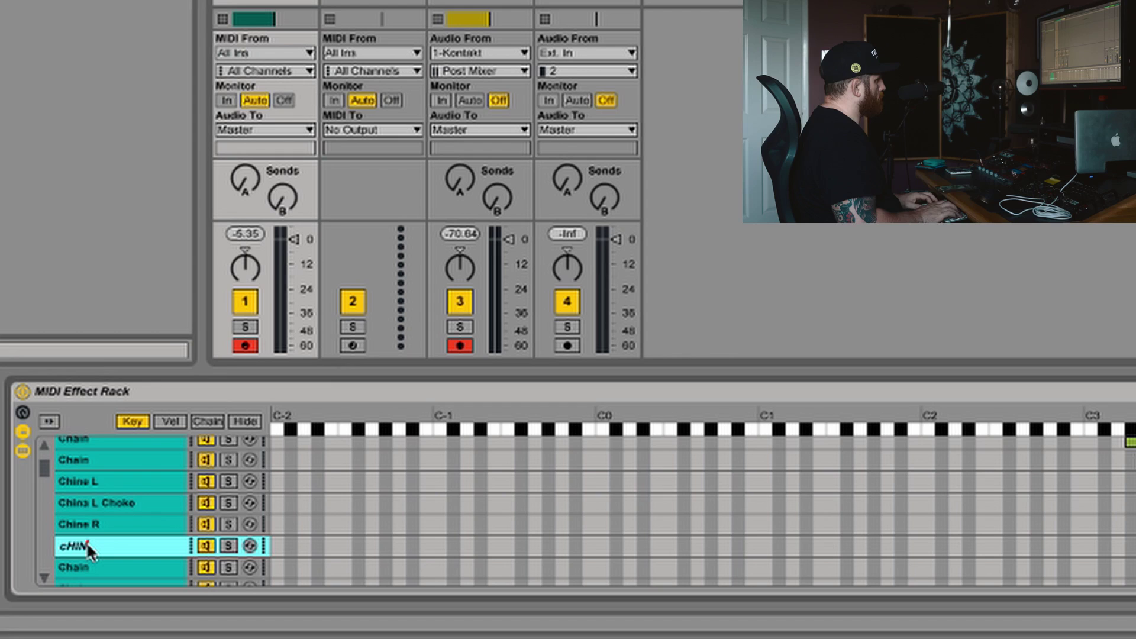
text(China R Choke)
key(Return)
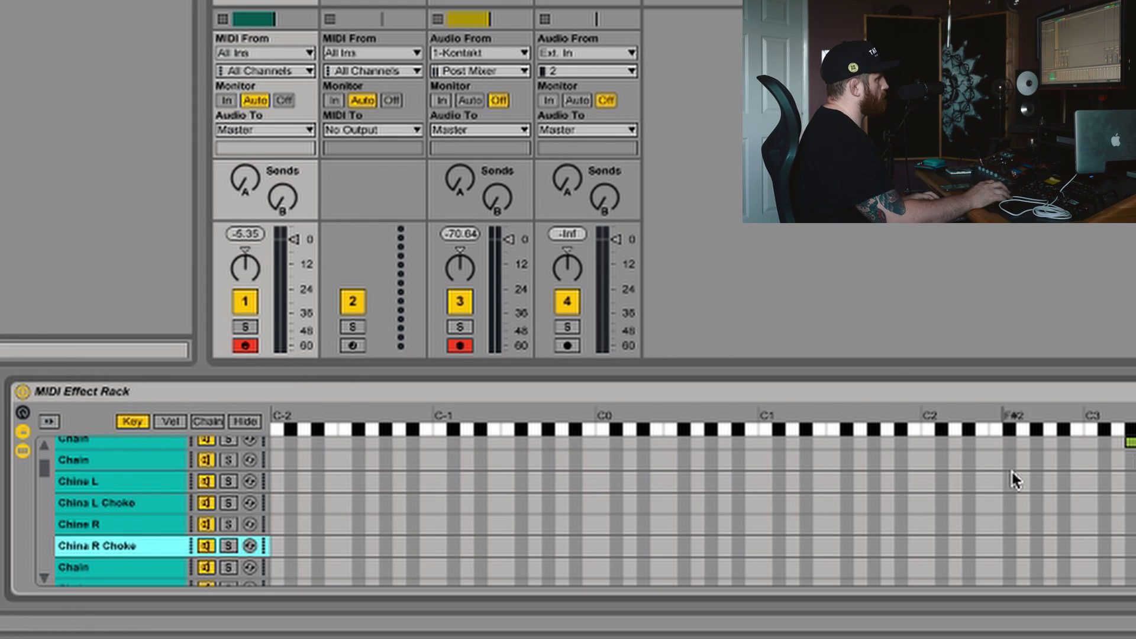
Step: Name the three ride chains Ride Bell, Ride tip and Ride Edge
scroll(1014, 476, up, 6)
click(109, 529)
key(ctrl+r)
text(Ride Bell)
click(91, 550)
key(ctrl+r)
text(Ride tip)
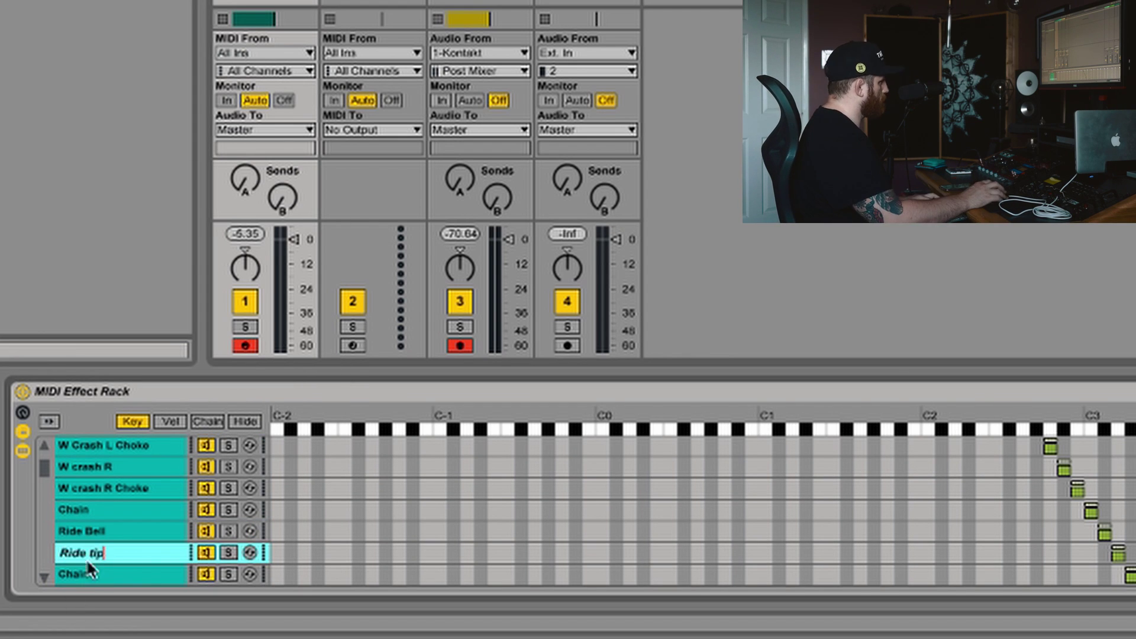
click(89, 571)
key(ctrl+r)
text(Ride Edge)
key(Return)
Step: Delete a range of leftover empty chains, then two more single empty chains
scroll(119, 513, down, 4)
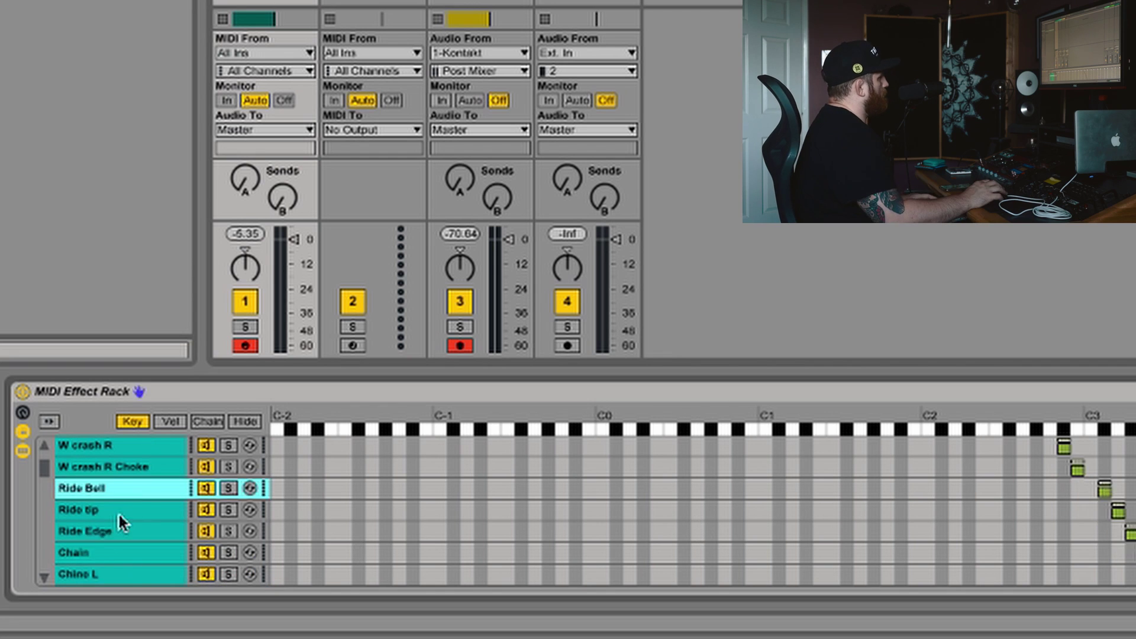
click(134, 510)
scroll(119, 533, down, 5)
shift+click(100, 570)
key(Delete)
click(108, 488)
key(Delete)
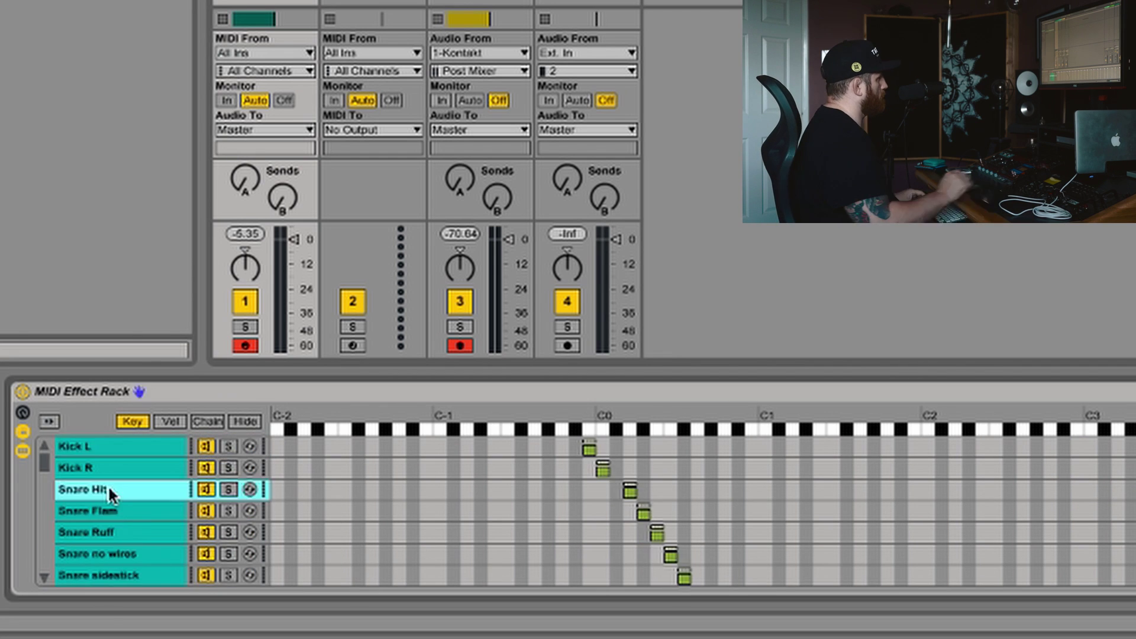
scroll(108, 482, down, 5)
click(101, 445)
key(Delete)
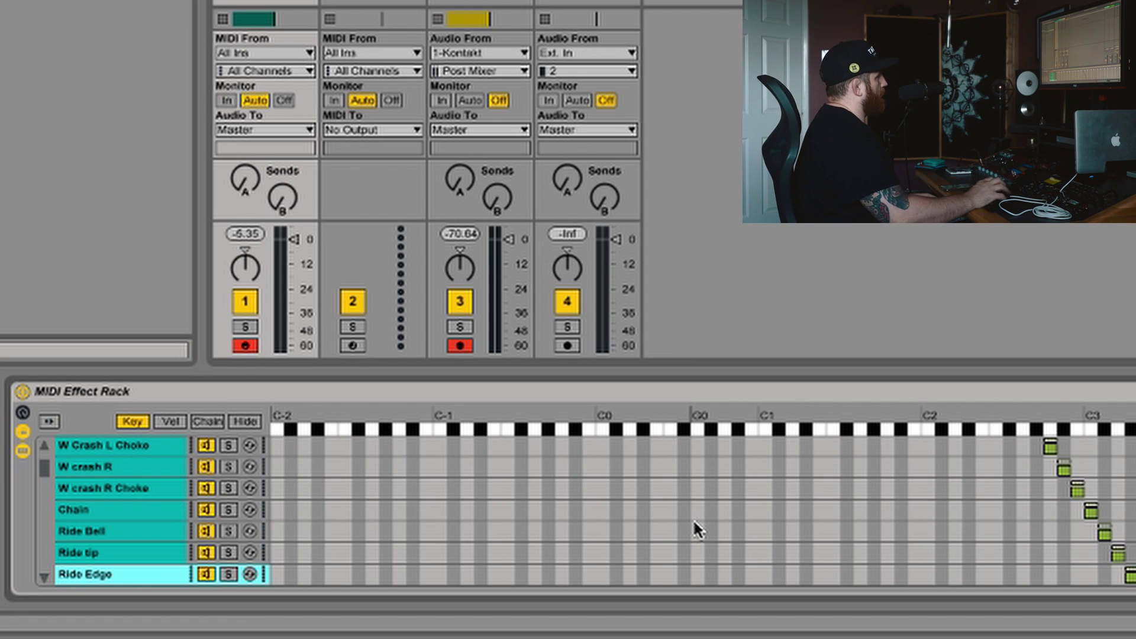
Step: Delete the stray empty chain among the rides and the one after Ride Edge
scroll(119, 489, down, 1)
click(117, 485)
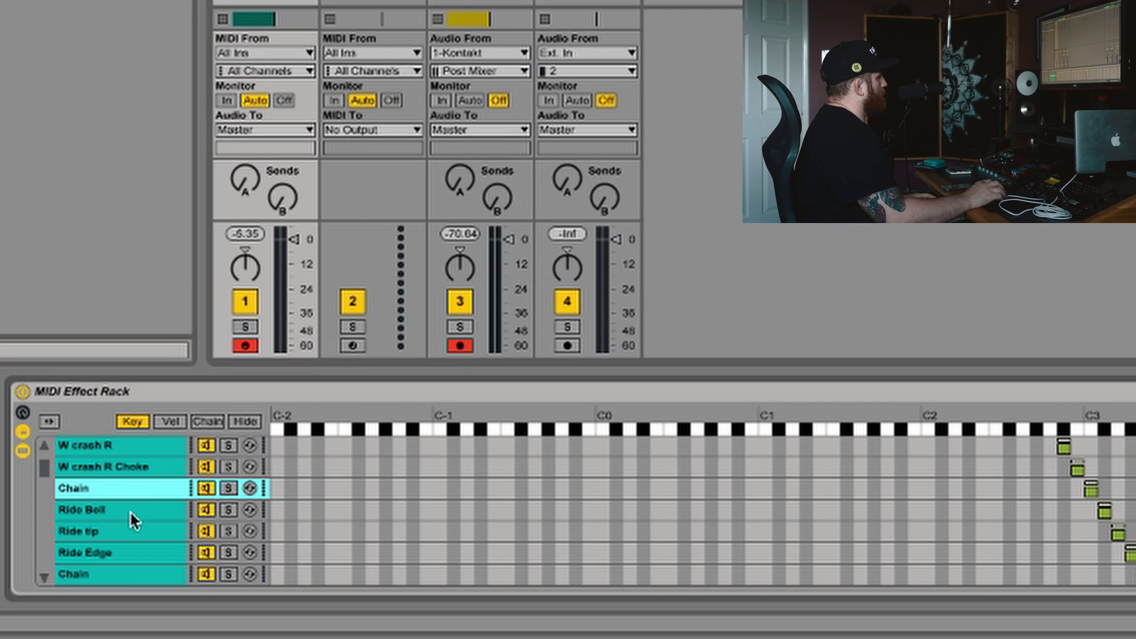
key(Delete)
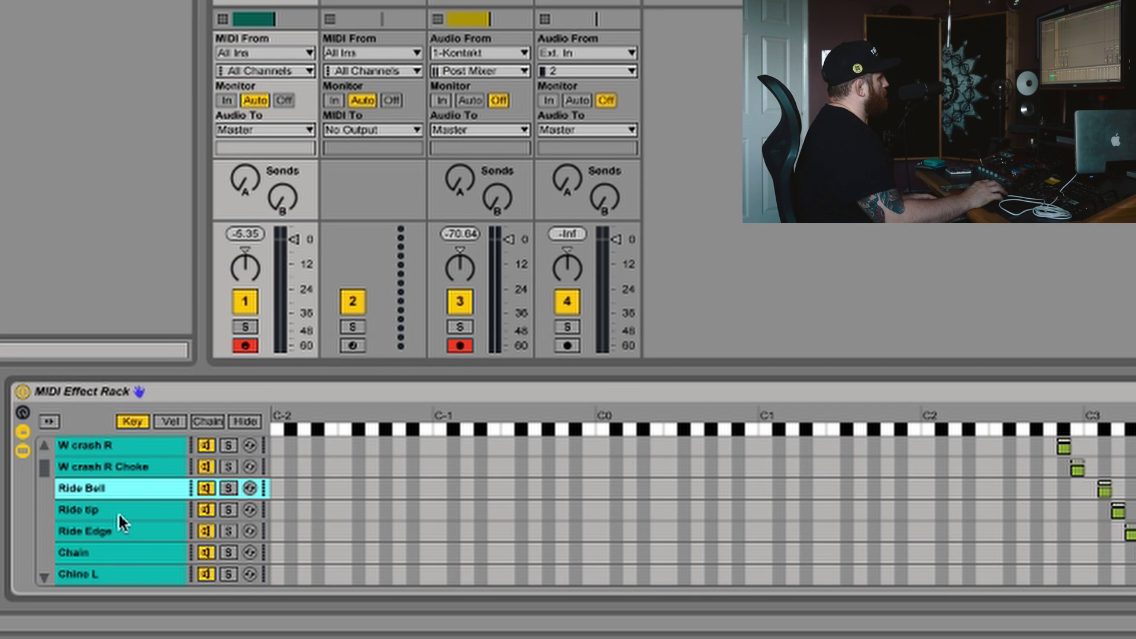
scroll(109, 518, down, 1)
click(101, 528)
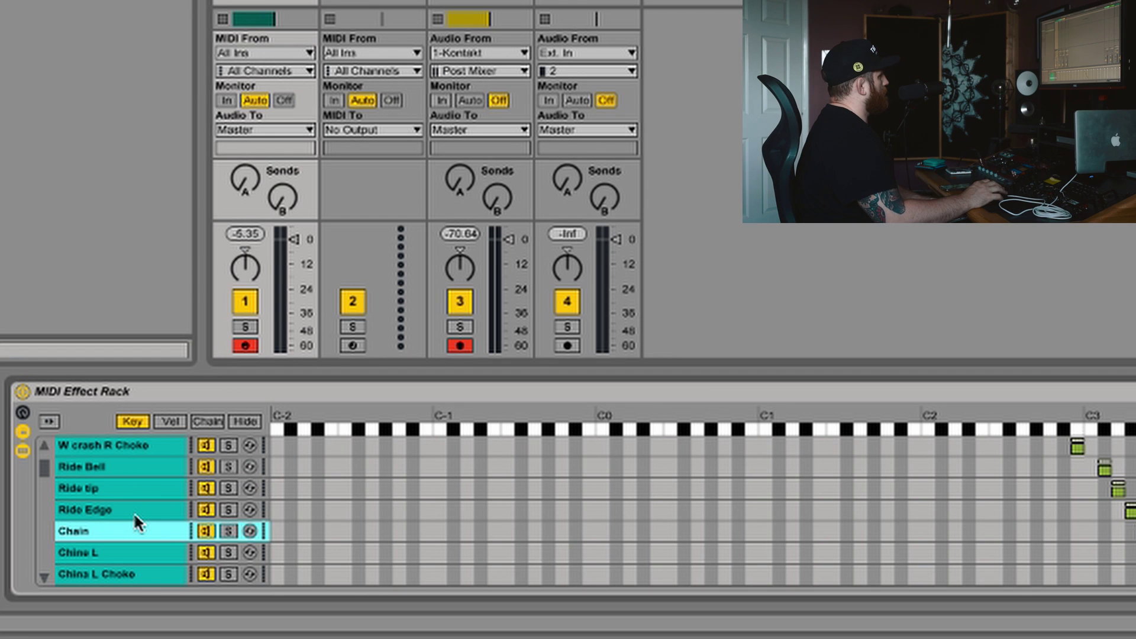
key(Delete)
Step: Delete the empty chain between Kick R and Snare Hit
scroll(133, 518, down, 8)
scroll(132, 513, up, 2)
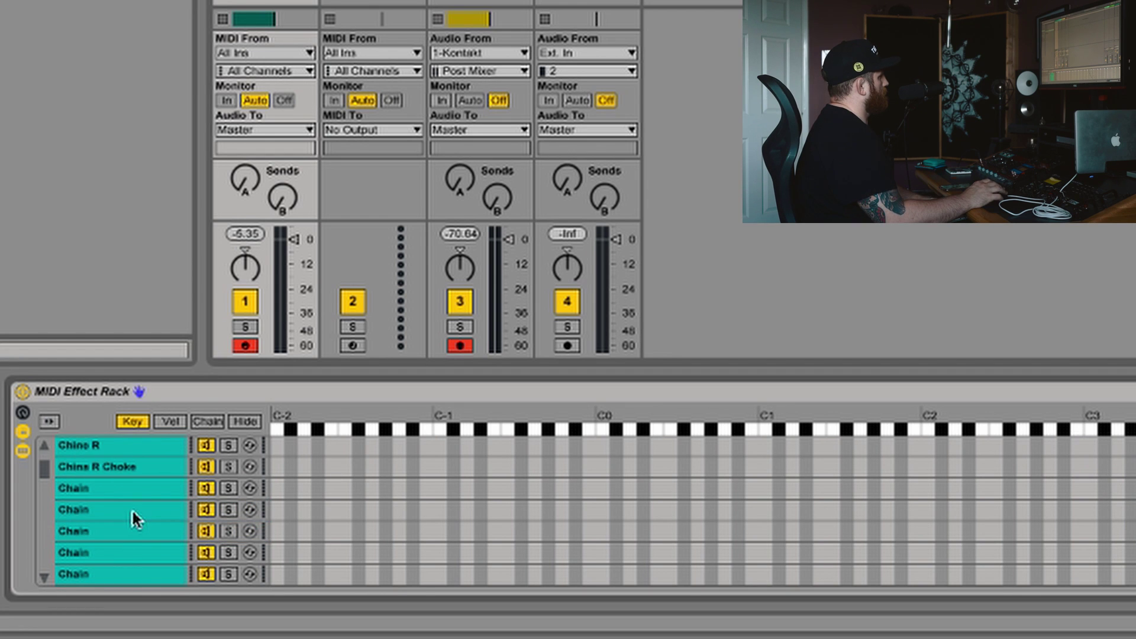
scroll(112, 482, down, 4)
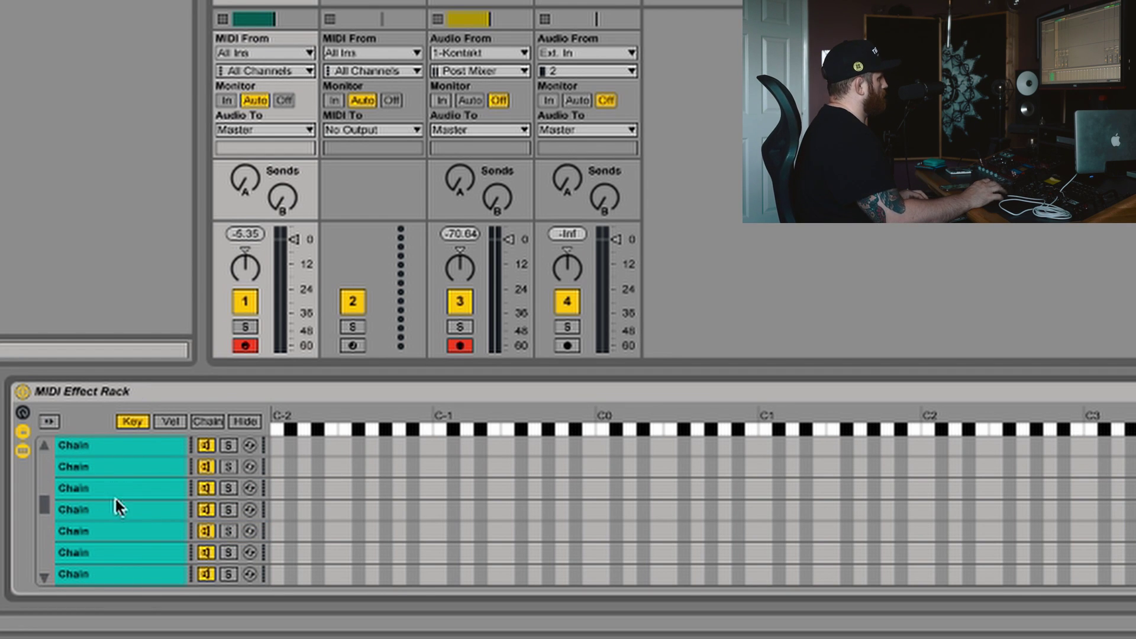
scroll(113, 506, down, 5)
shift+click(101, 572)
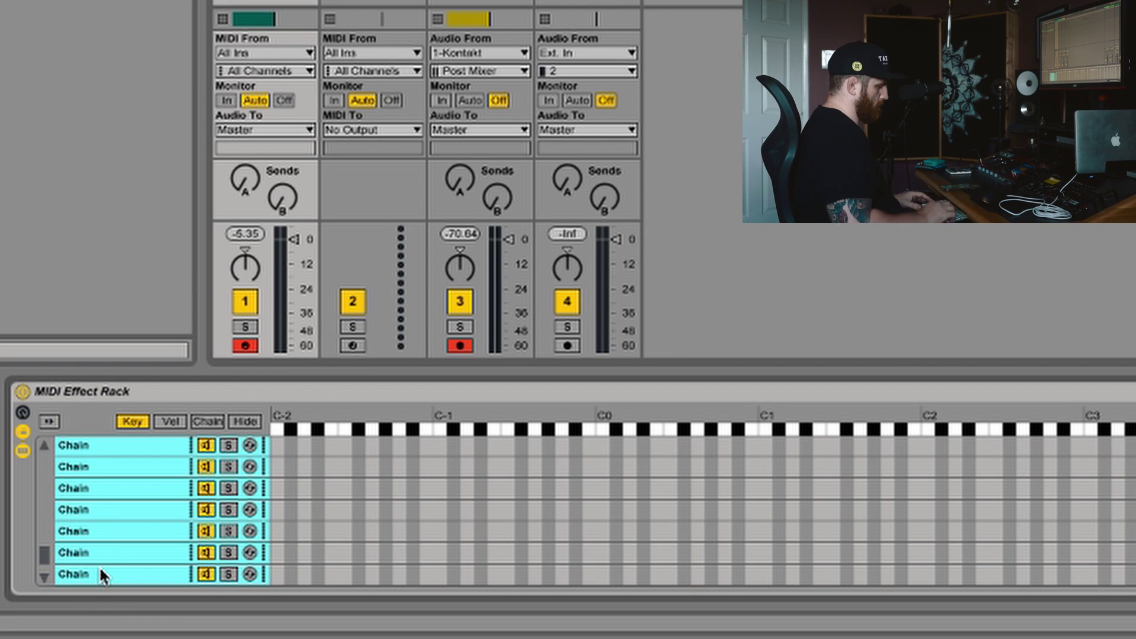
click(126, 522)
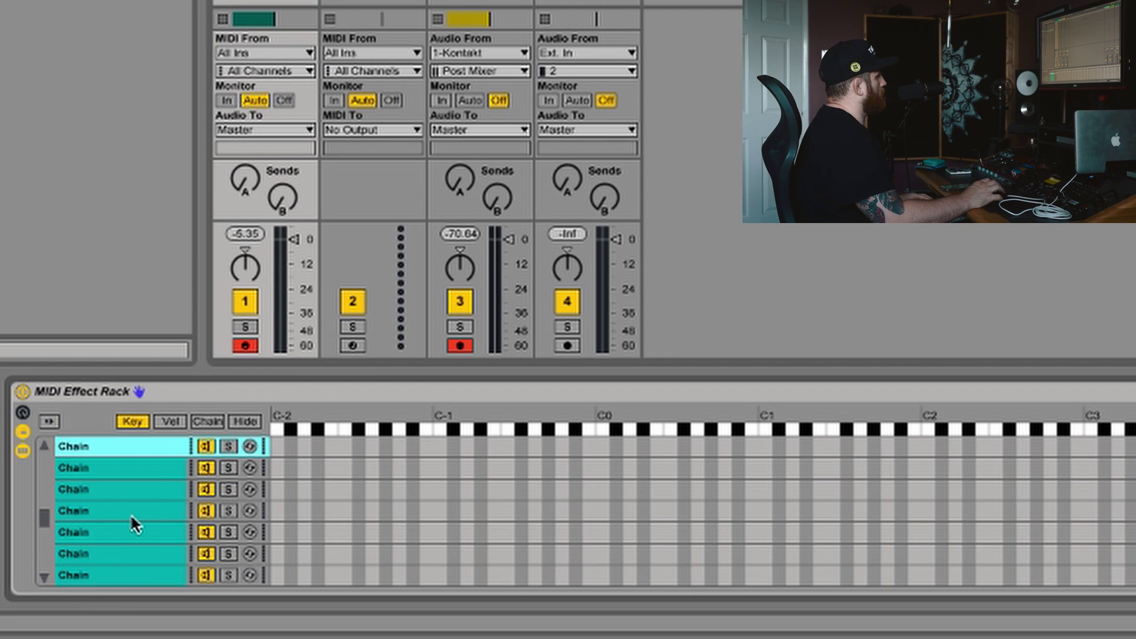
scroll(115, 449, down, 10)
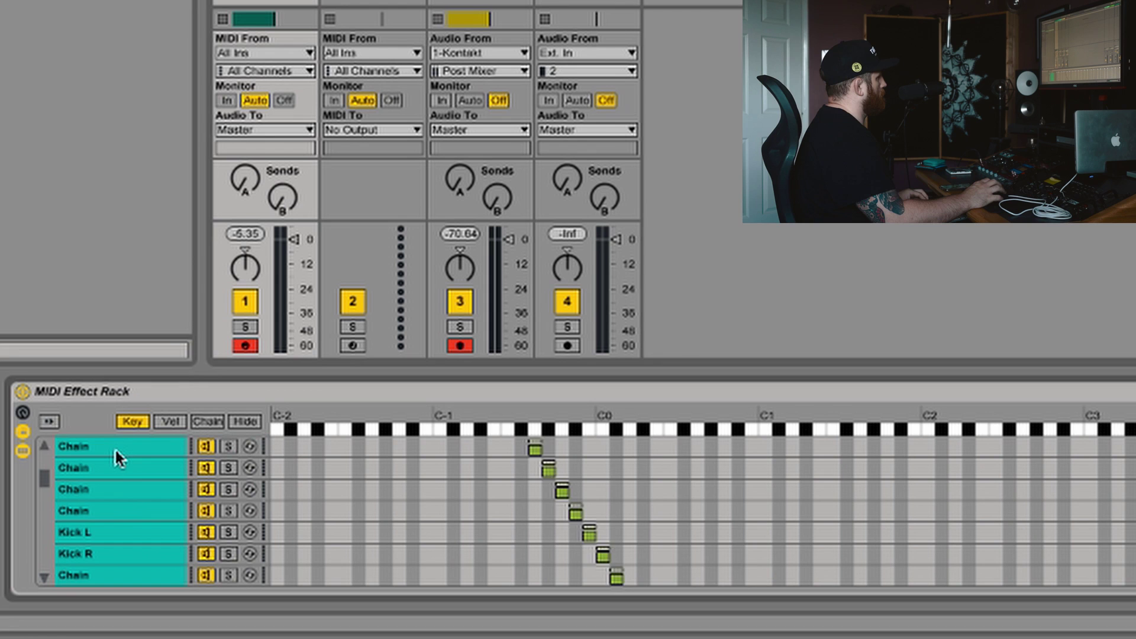
scroll(114, 449, up, 3)
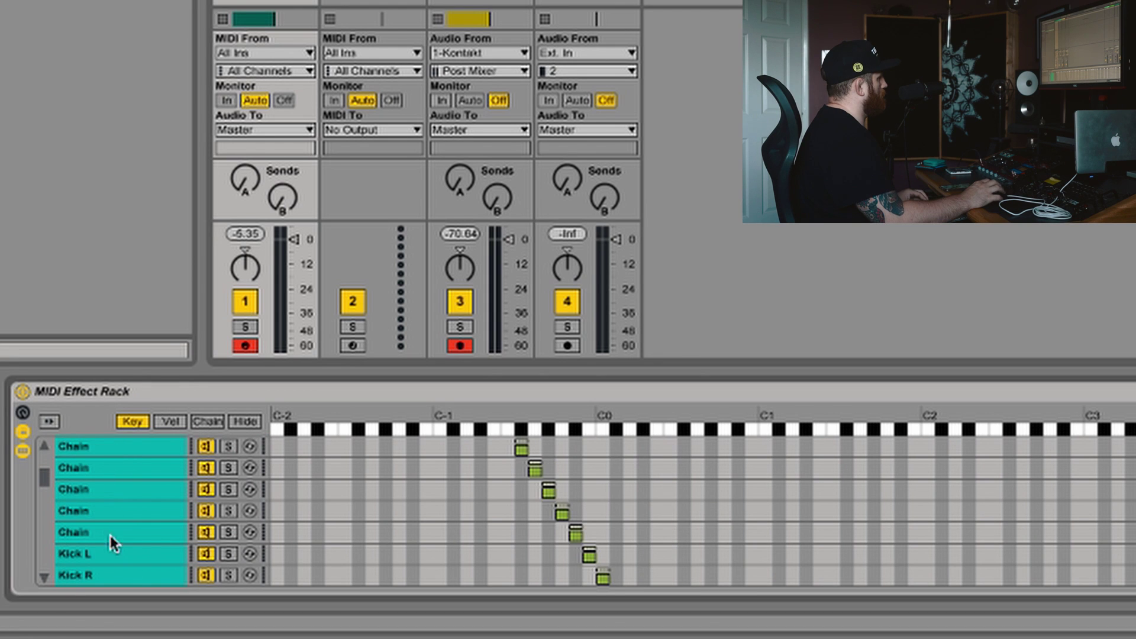
scroll(108, 530, down, 5)
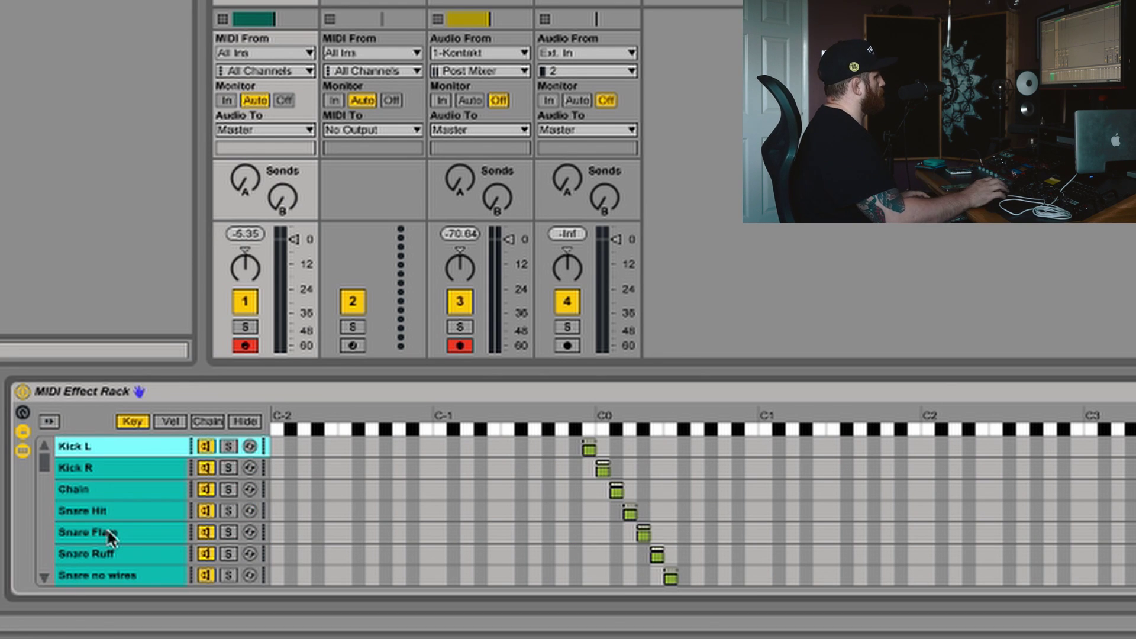
click(108, 490)
key(Delete)
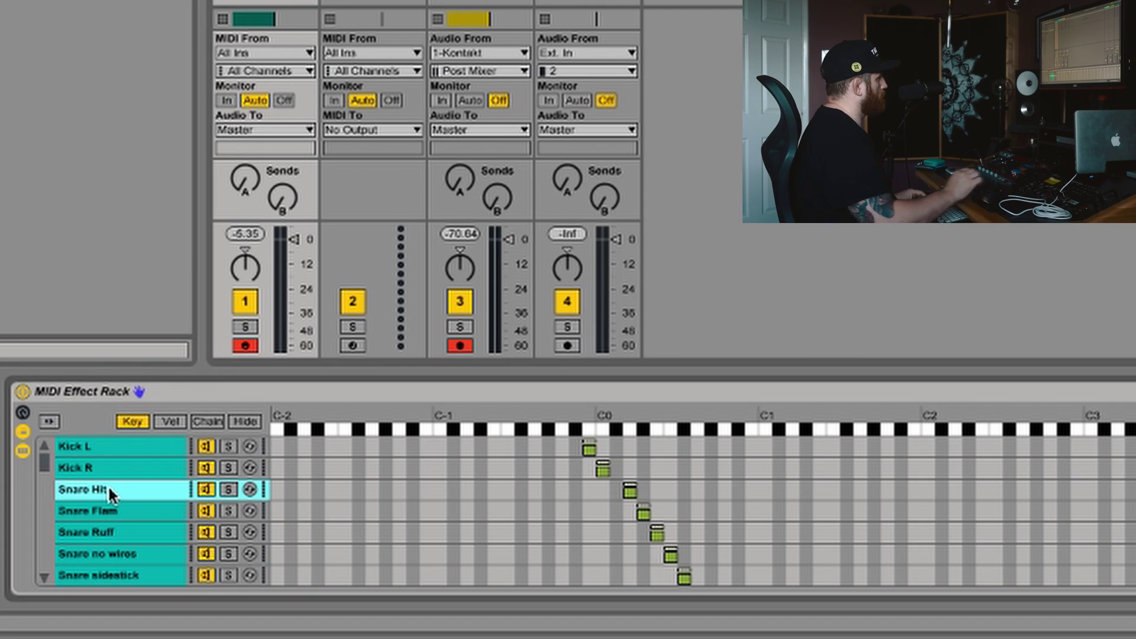
Step: Delete the empty chains above Main Crash L and after China R Choke
scroll(110, 491, down, 4)
scroll(109, 488, down, 15)
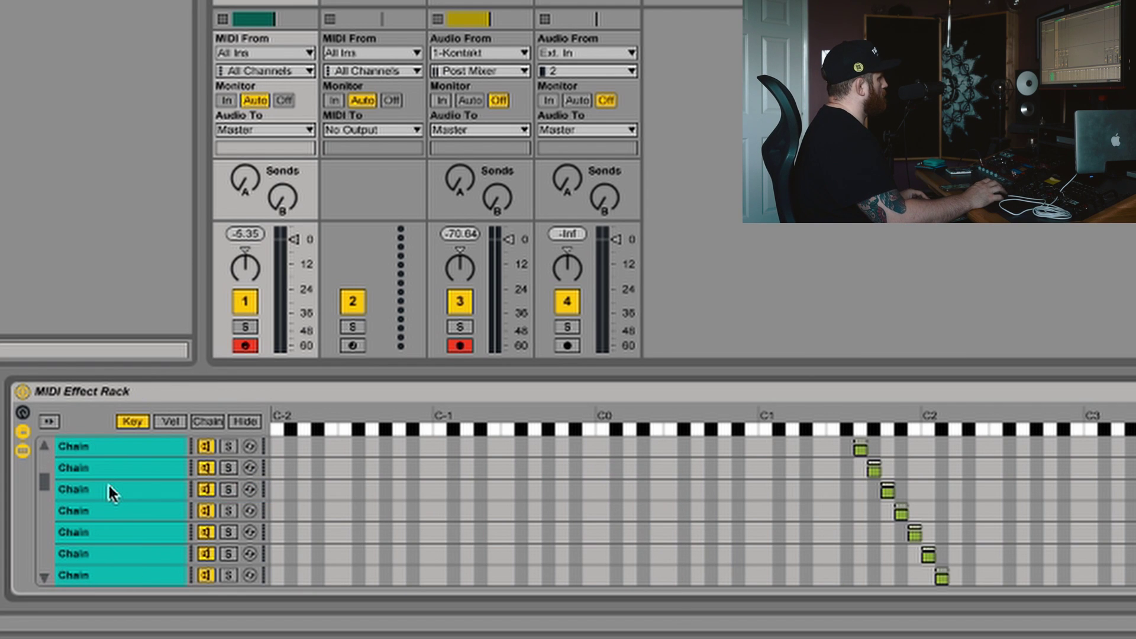
scroll(108, 482, down, 11)
scroll(107, 483, up, 3)
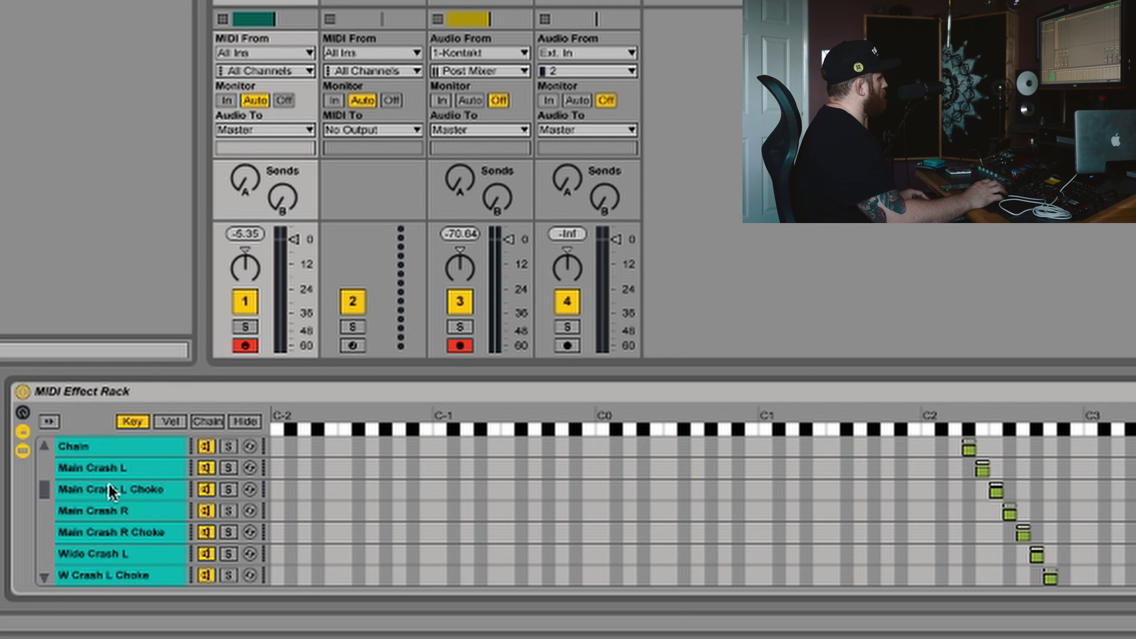
click(103, 445)
key(Delete)
scroll(133, 467, down, 8)
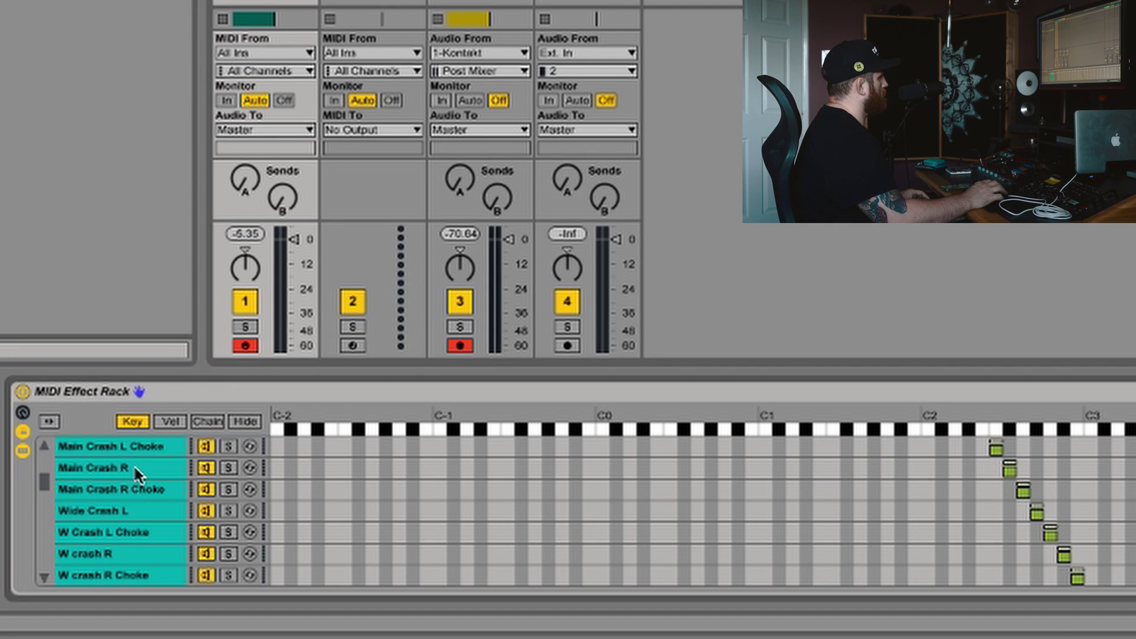
click(117, 490)
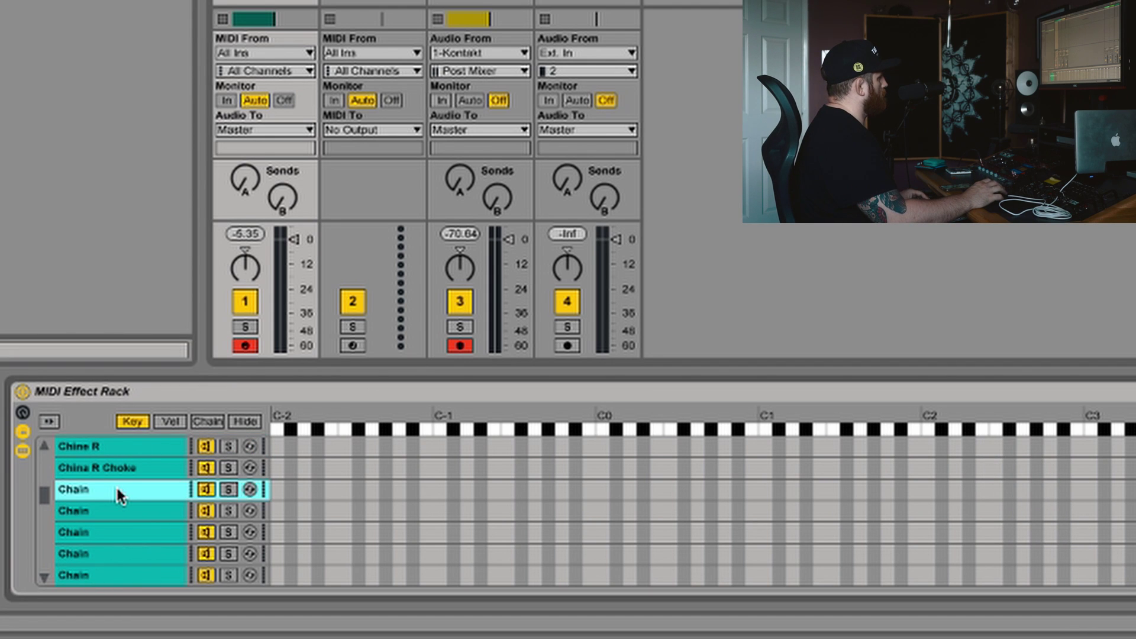
key(Delete)
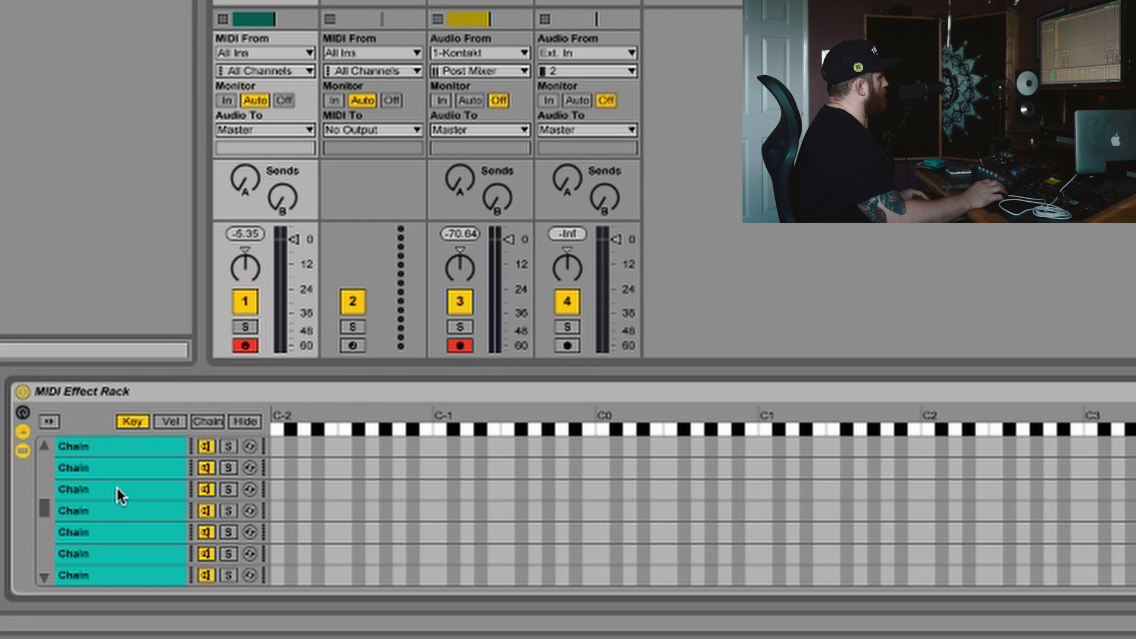
Step: Delete the remaining unnamed chains and scroll through the list to check it
scroll(113, 506, down, 2)
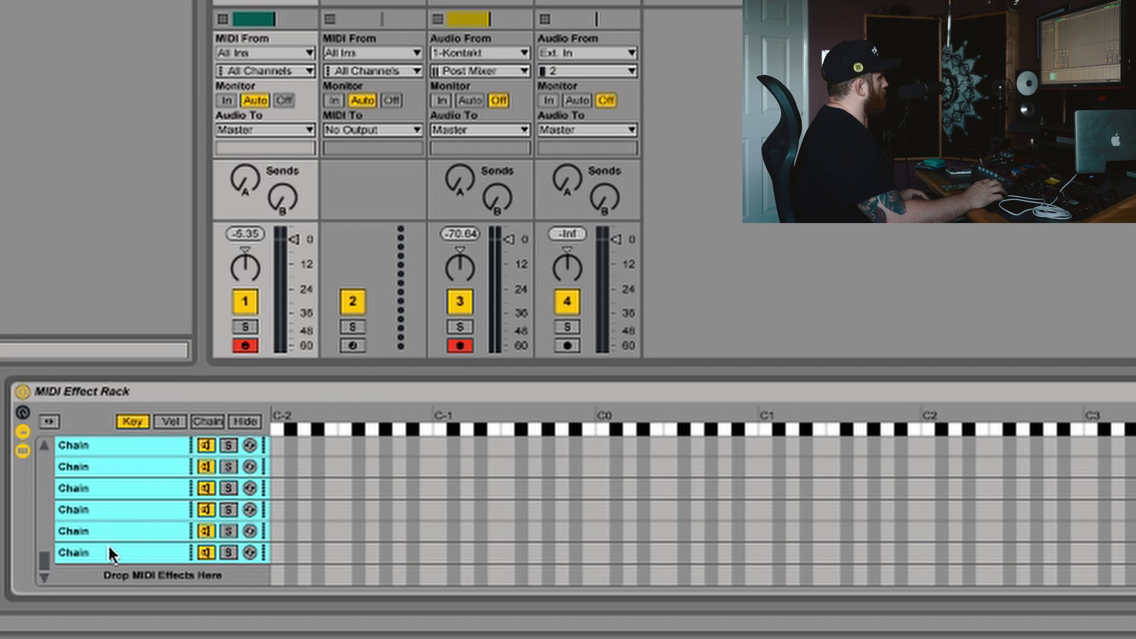
scroll(109, 550, up, 5)
scroll(108, 544, down, 6)
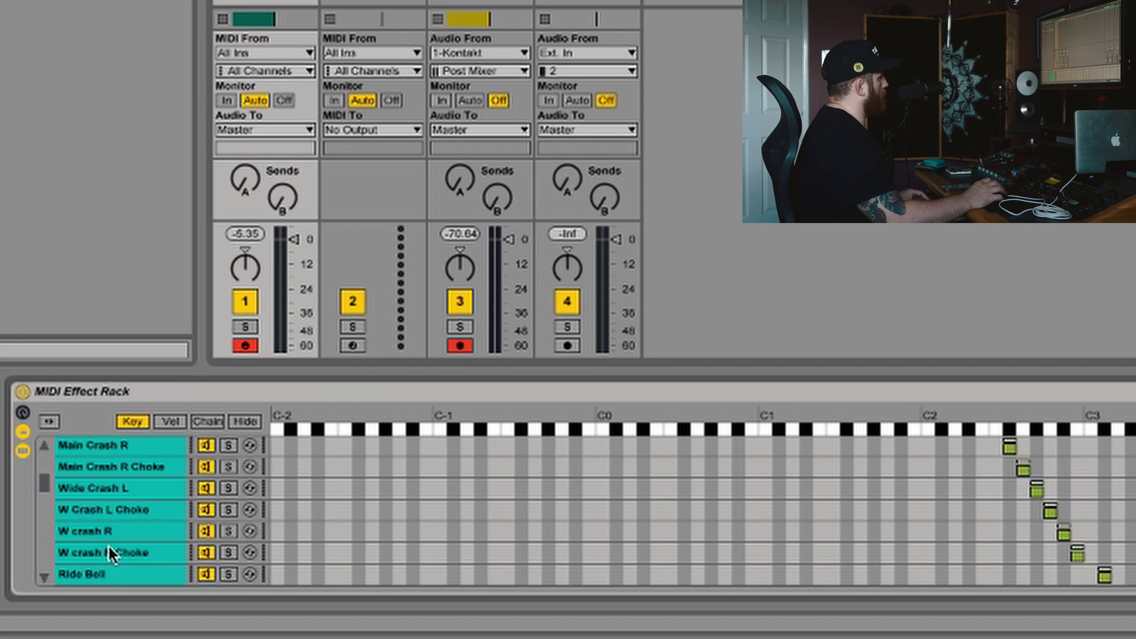
key(Delete)
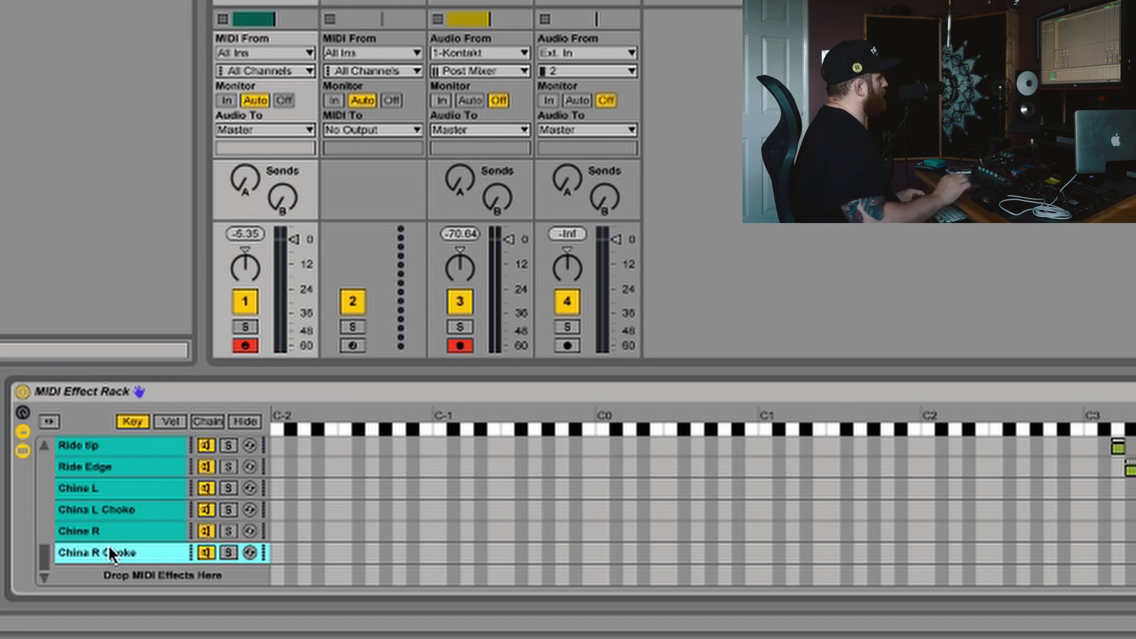
scroll(118, 541, up, 10)
scroll(120, 538, up, 1)
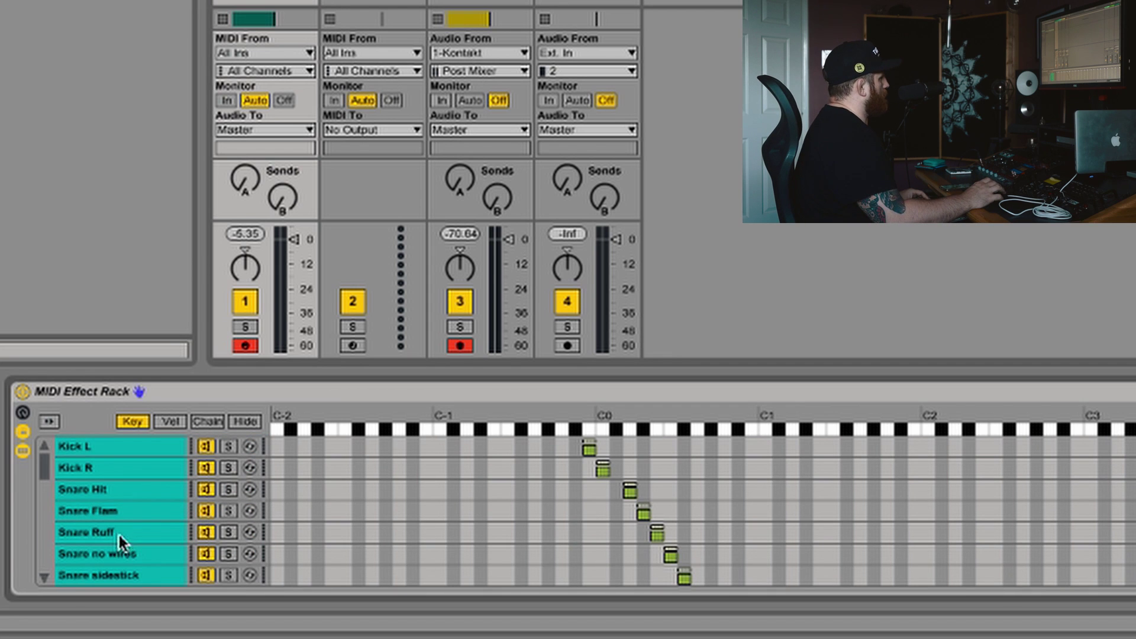
scroll(106, 478, down, 1)
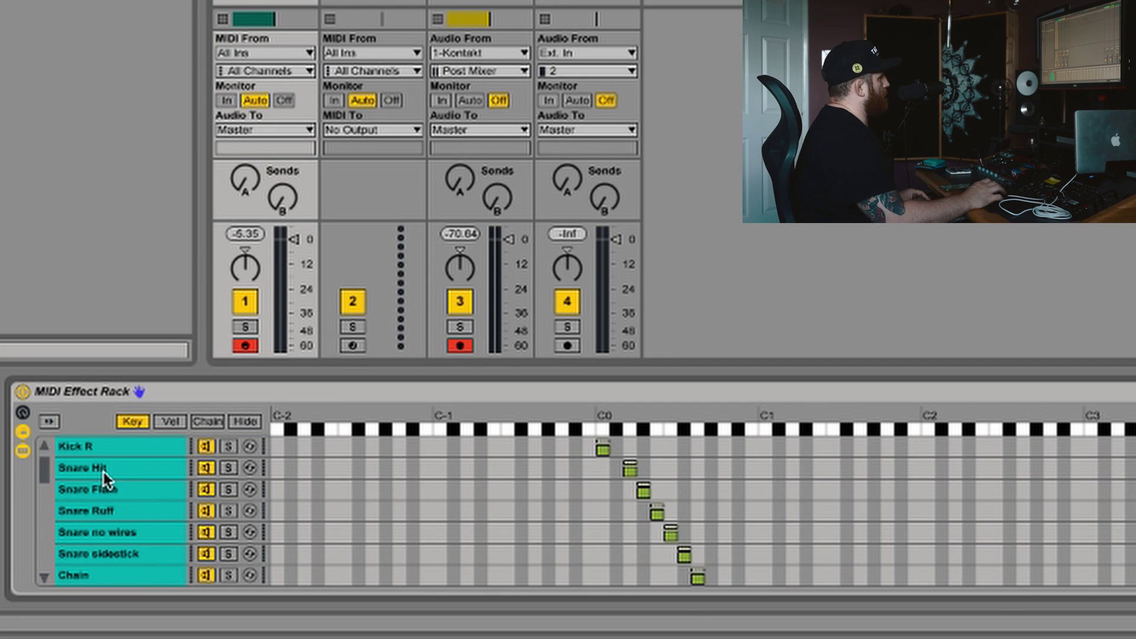
scroll(105, 478, up, 1)
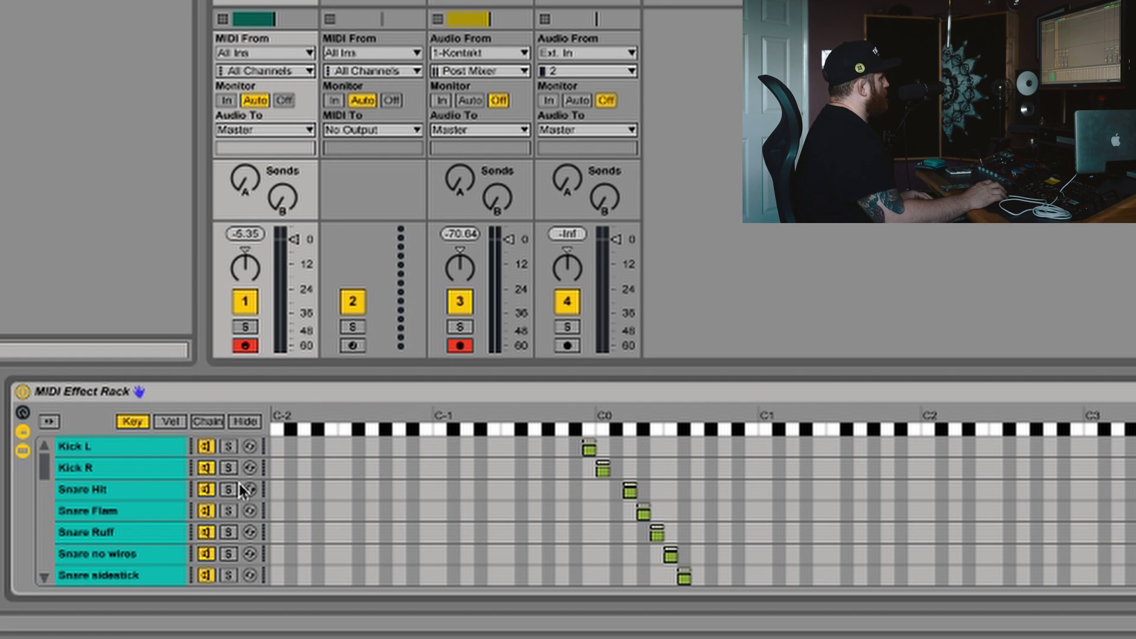
Step: Enable 'Show Names in MIDI Editor' from a chain's context menu and view the drum-labelled clip notes
right_click(136, 467)
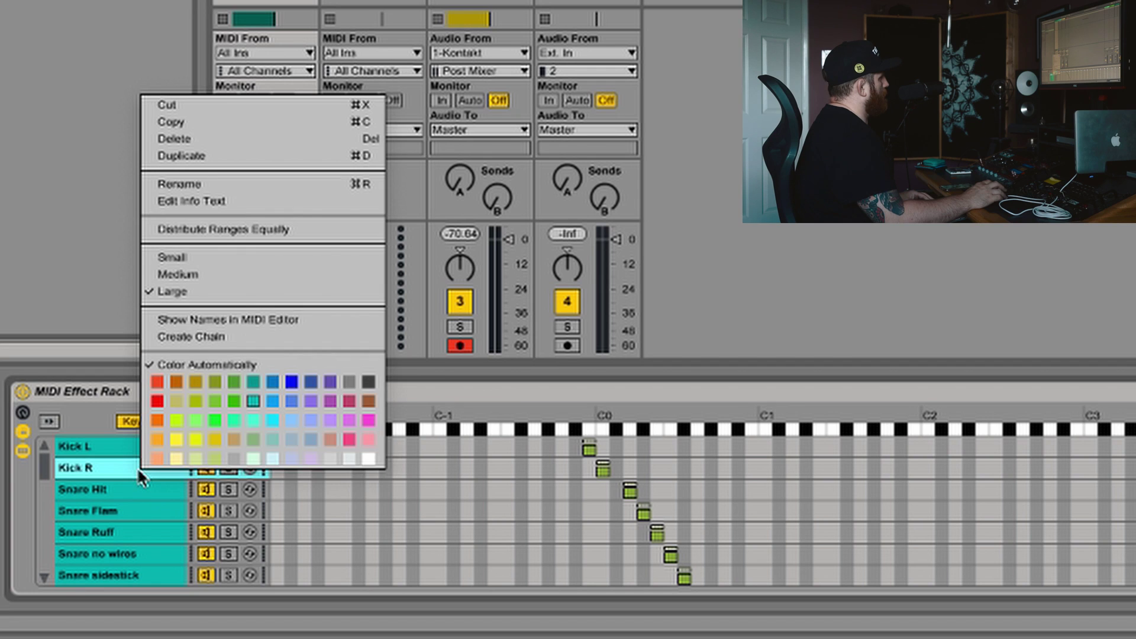
click(216, 319)
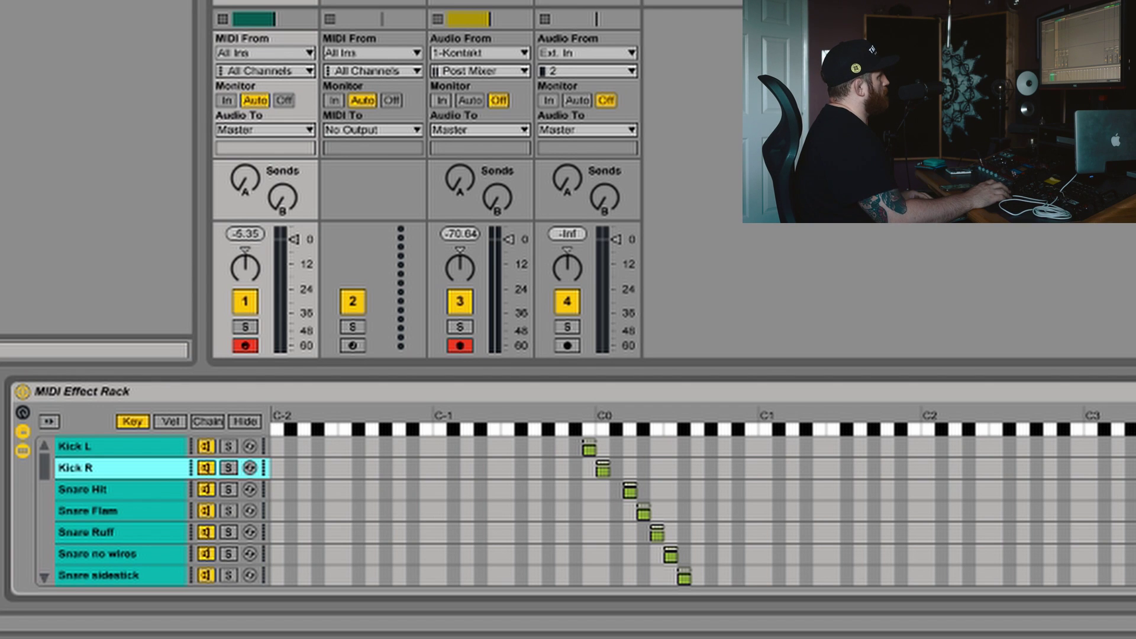
key(shift+Tab)
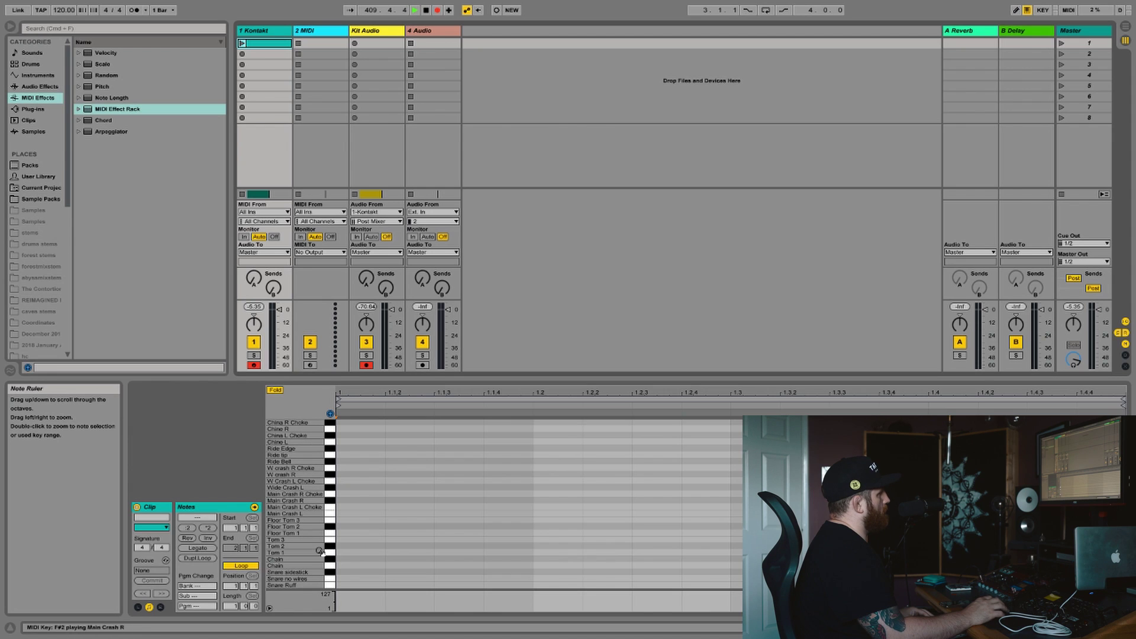
Step: In Draw Mode, add Kick L on beat one, Snare Hit on beat two, and W crash R on both
scroll(333, 589, down, 2)
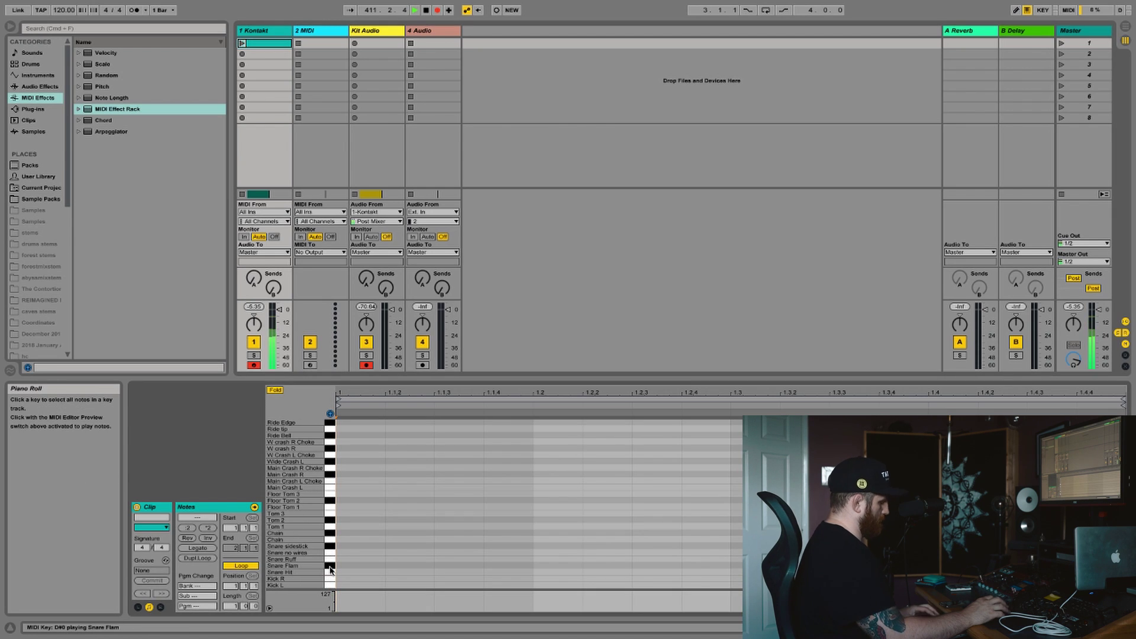
key(b)
click(355, 584)
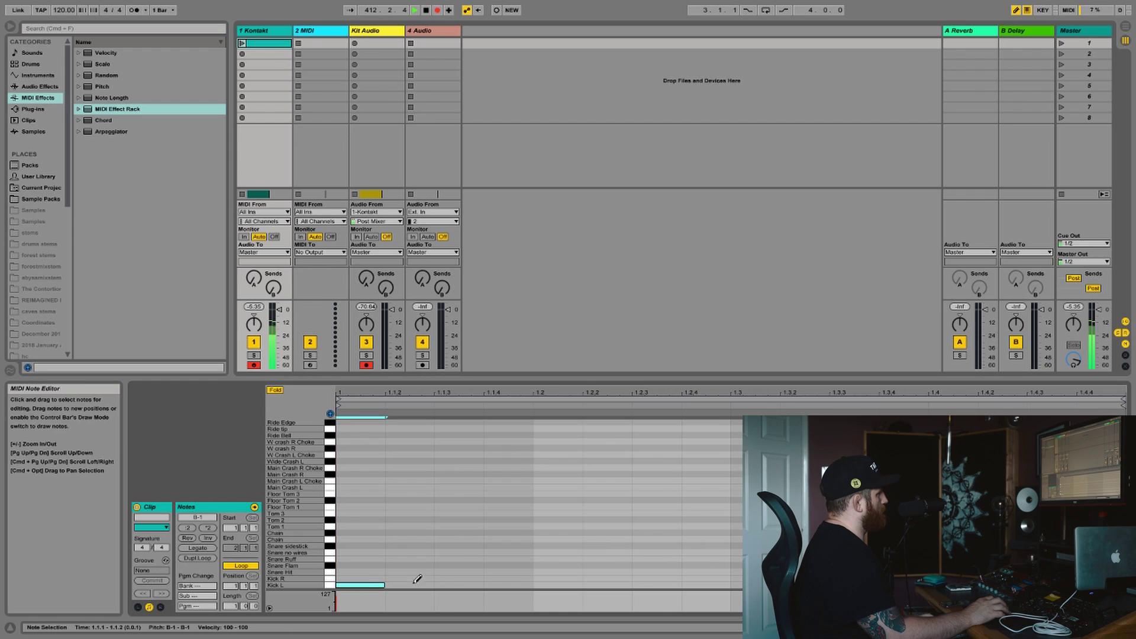
click(548, 572)
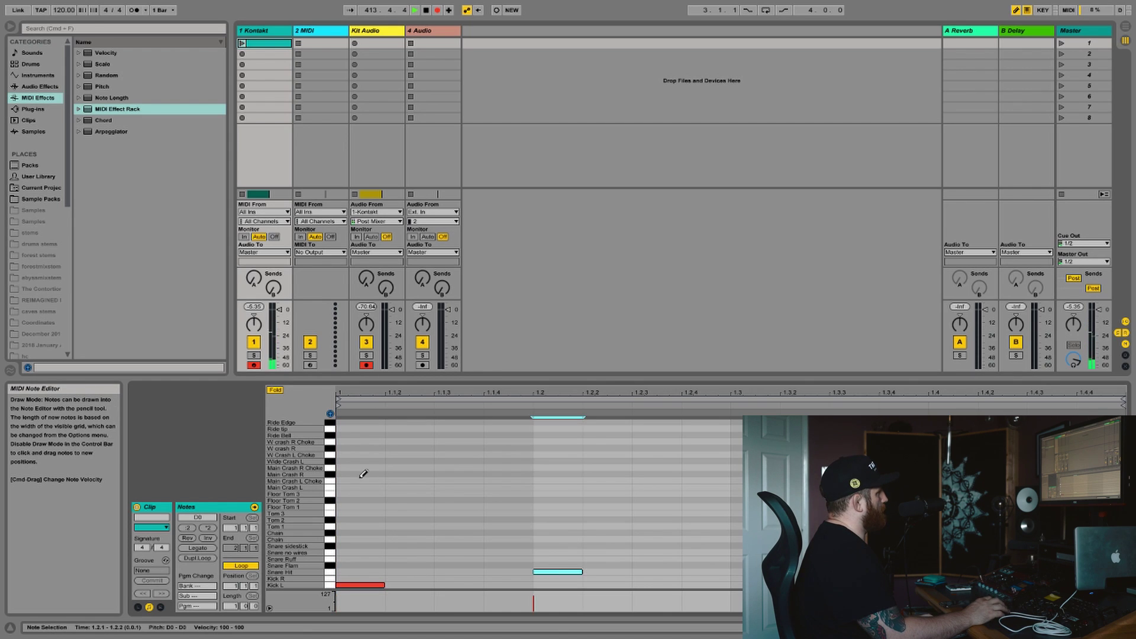
click(343, 448)
click(556, 448)
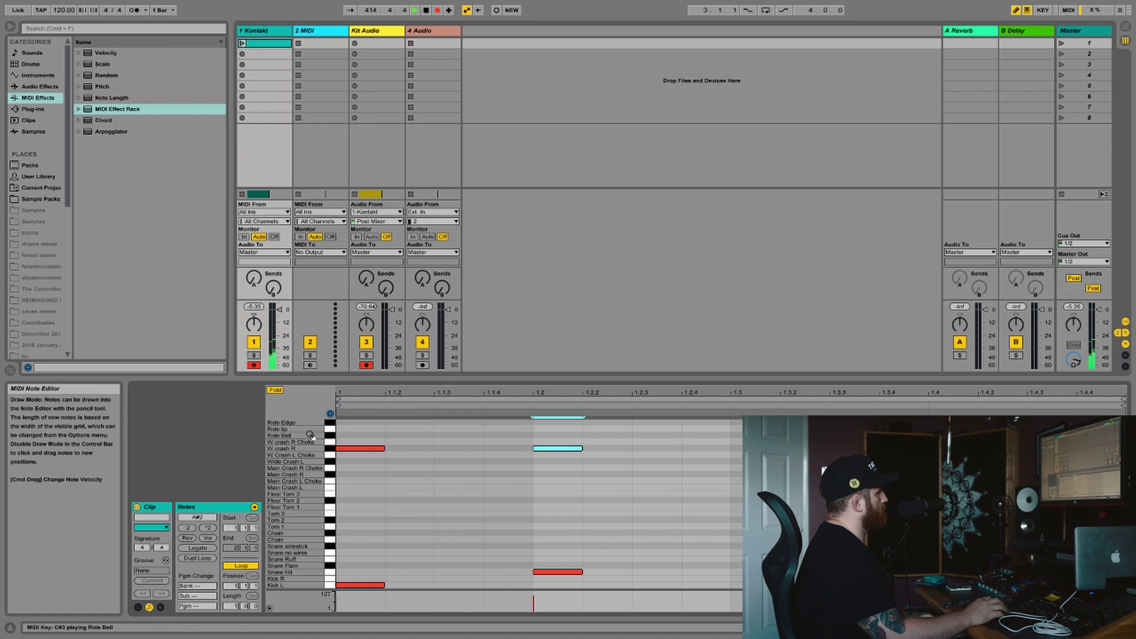
click(329, 448)
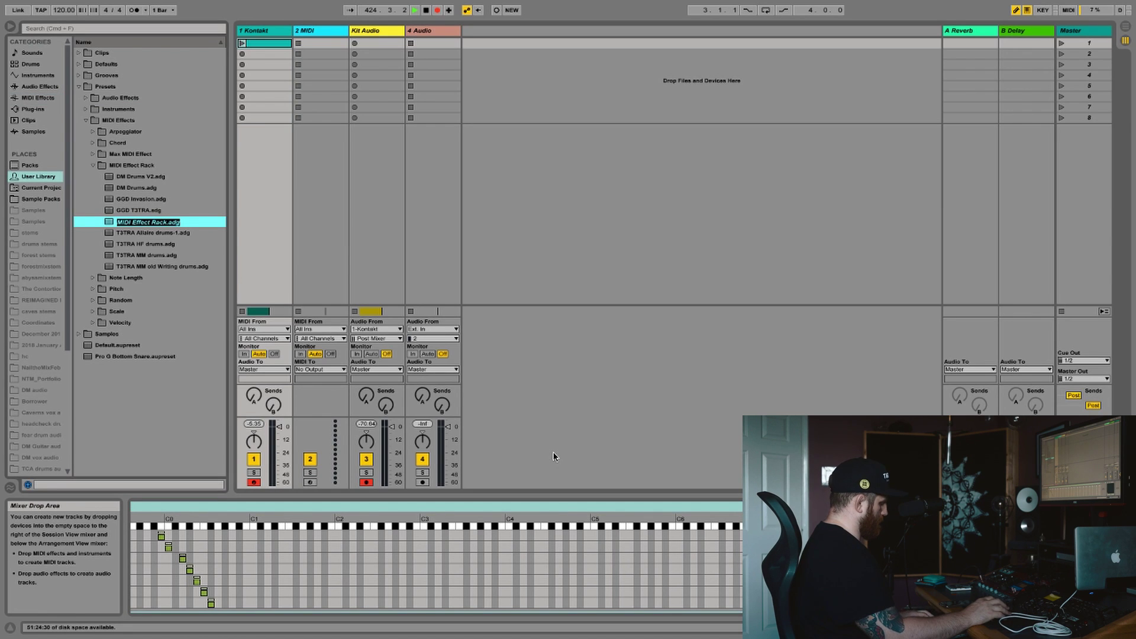
Step: Name the saved rack preset 'GGD Drum map'
text(GGD D)
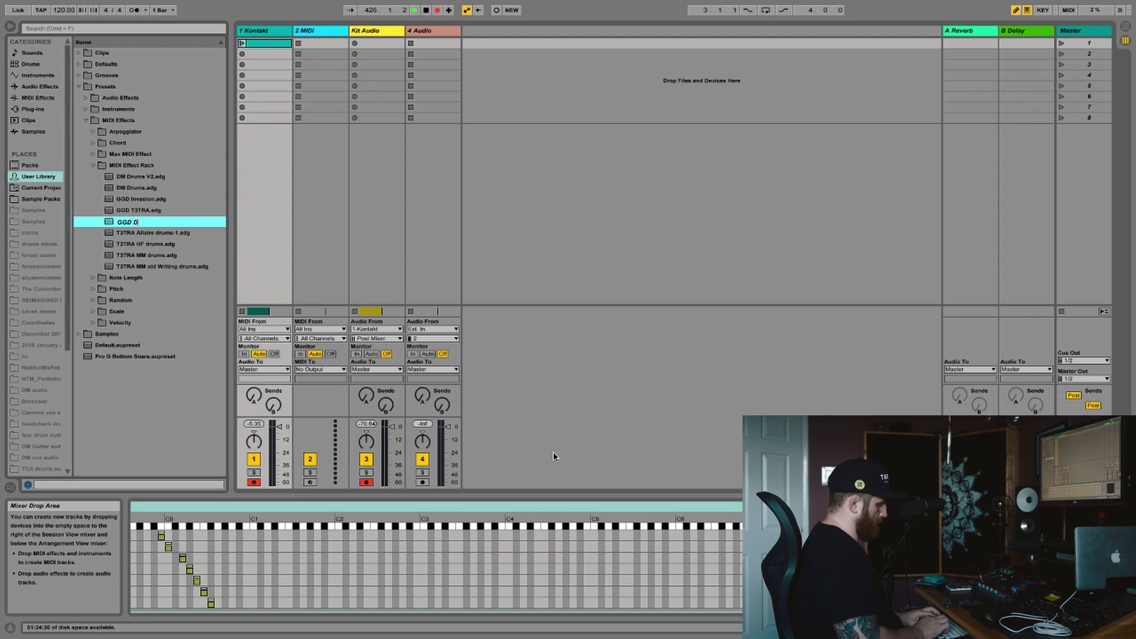
text(rum map)
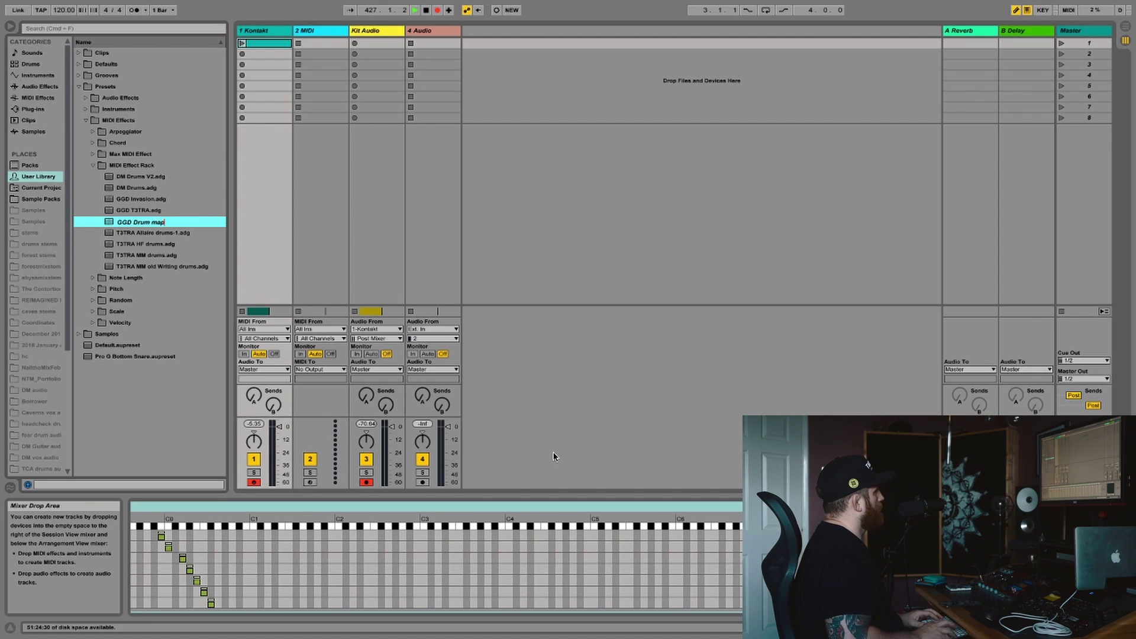
key(Return)
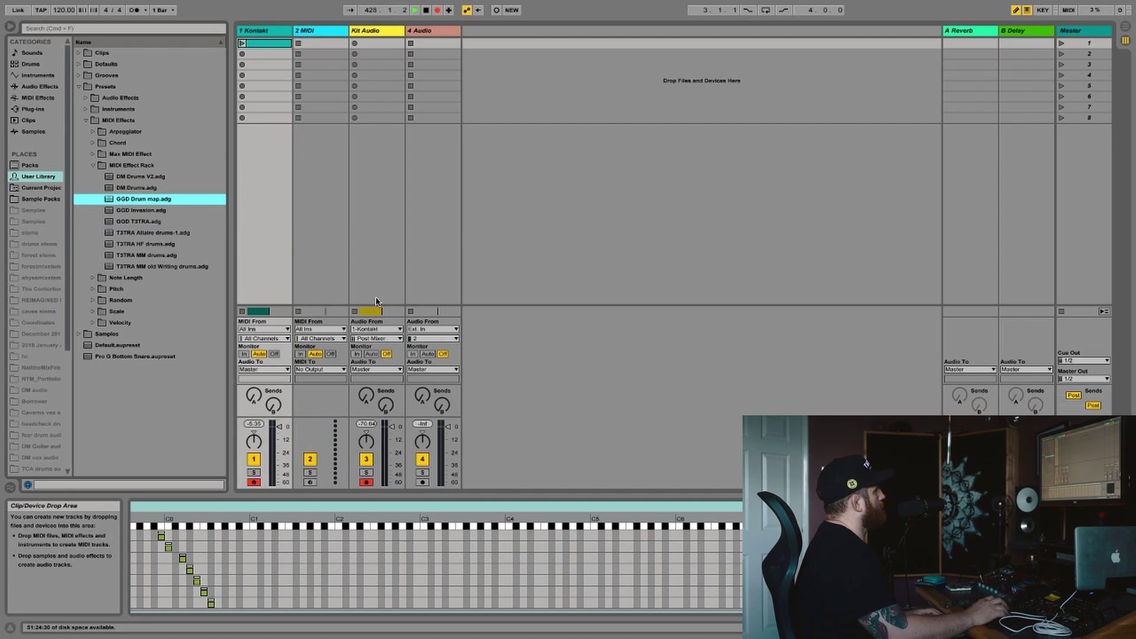
Step: Show the Kontakt track's devices, hide the browser, and create an empty MIDI clip in slot one
click(521, 512)
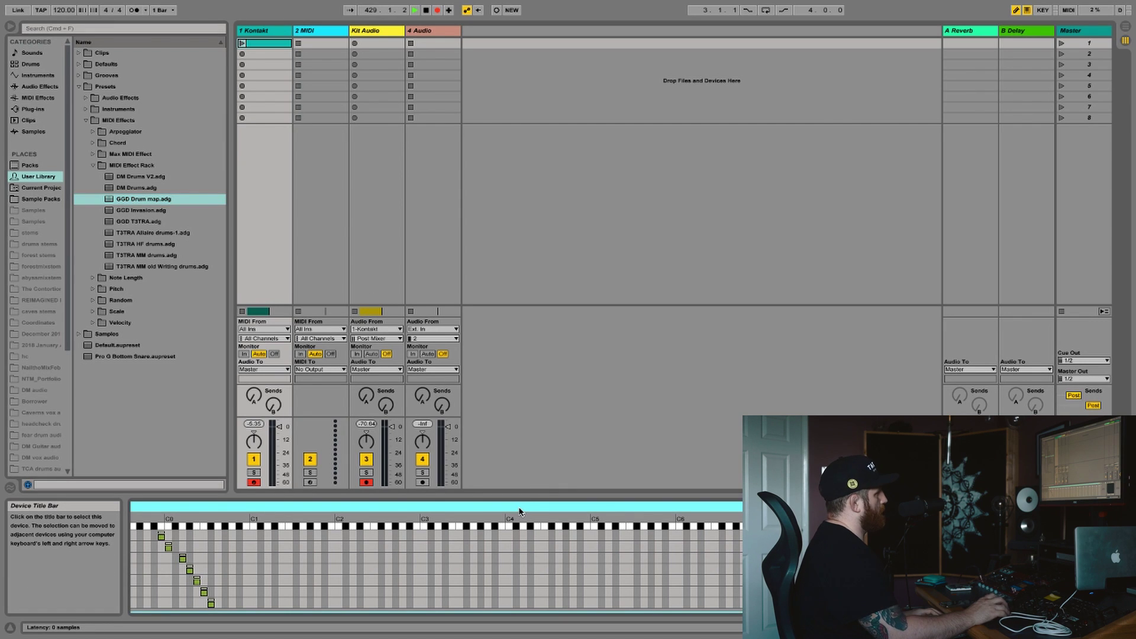
key(shift+Tab)
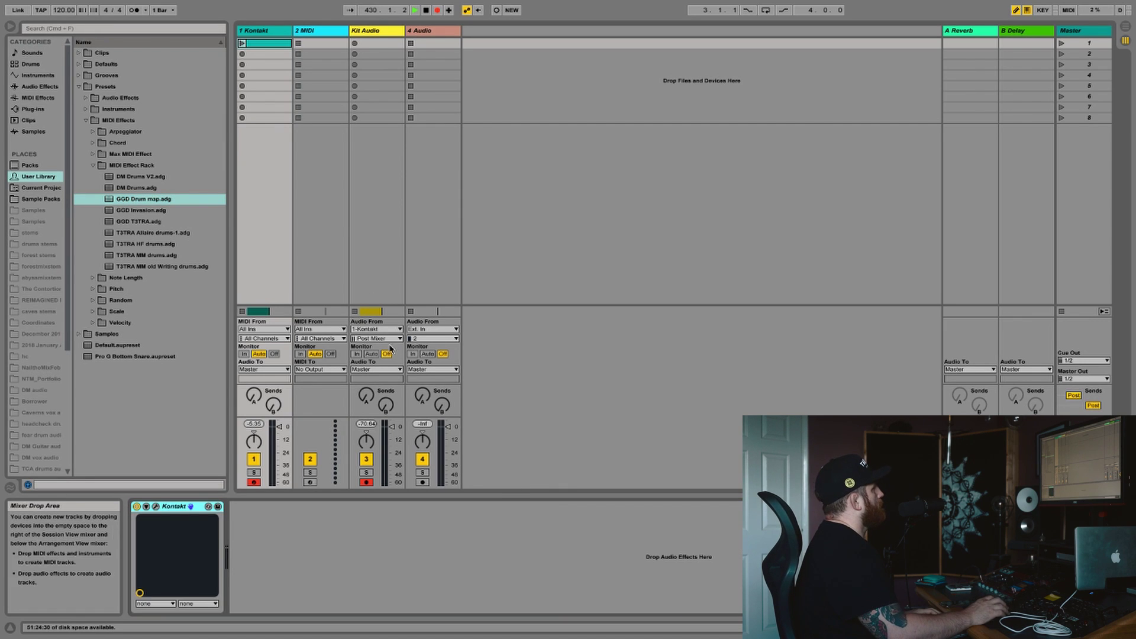
click(11, 28)
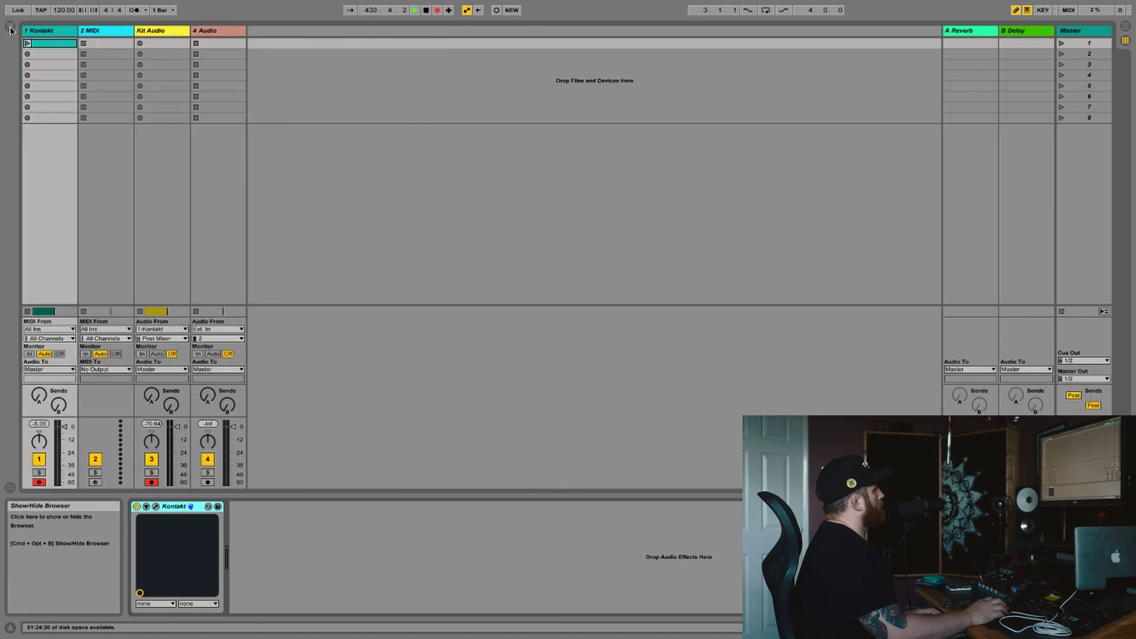
click(48, 44)
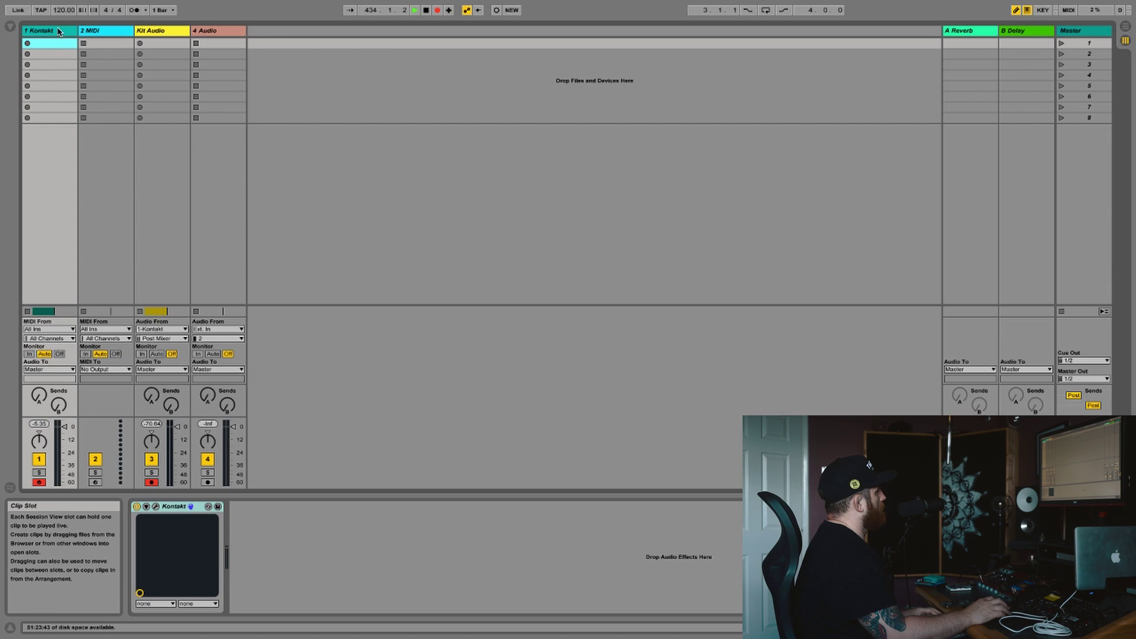
double_click(41, 43)
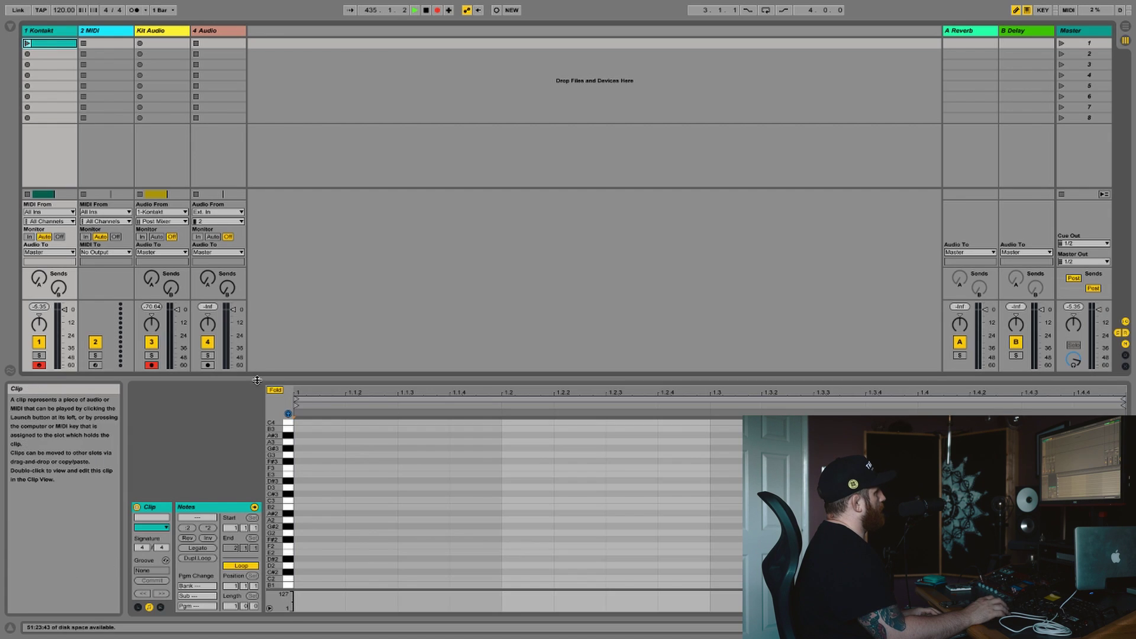
double_click(374, 379)
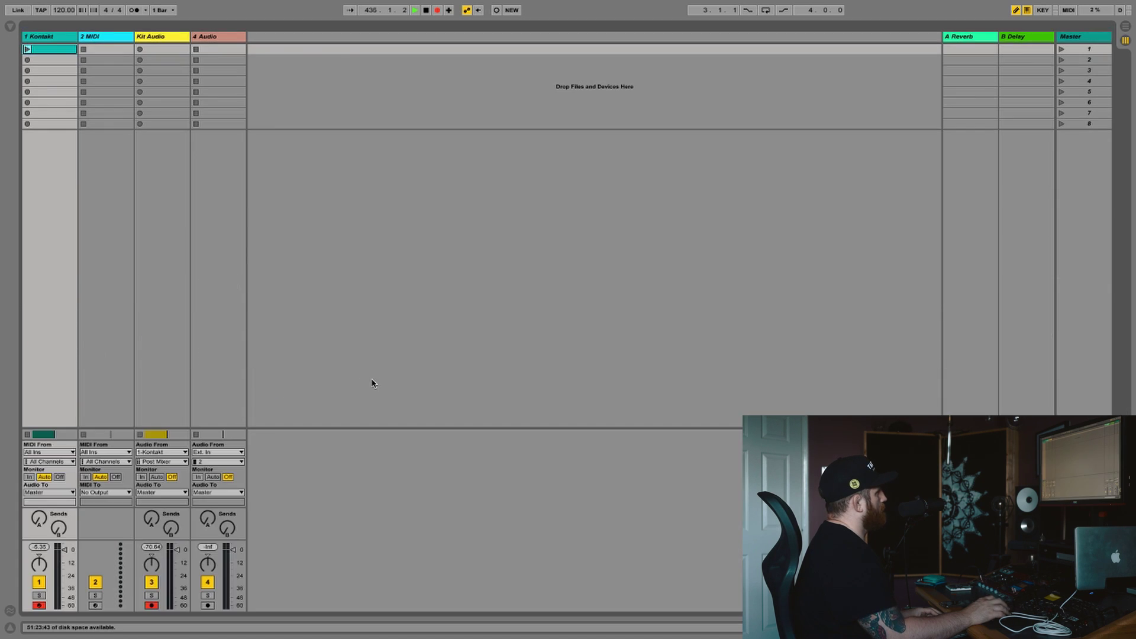
Step: Search the browser for 'ggd', load GGD Drum map.adg onto Kontakt, and view the clip's notes
click(11, 27)
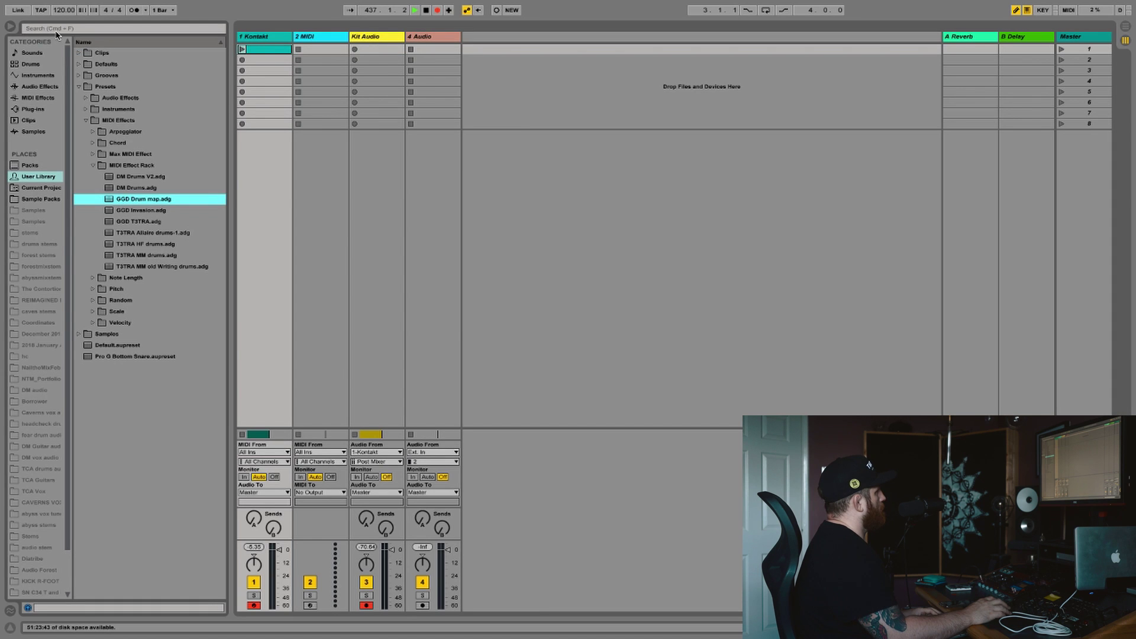
click(57, 33)
text(ggd)
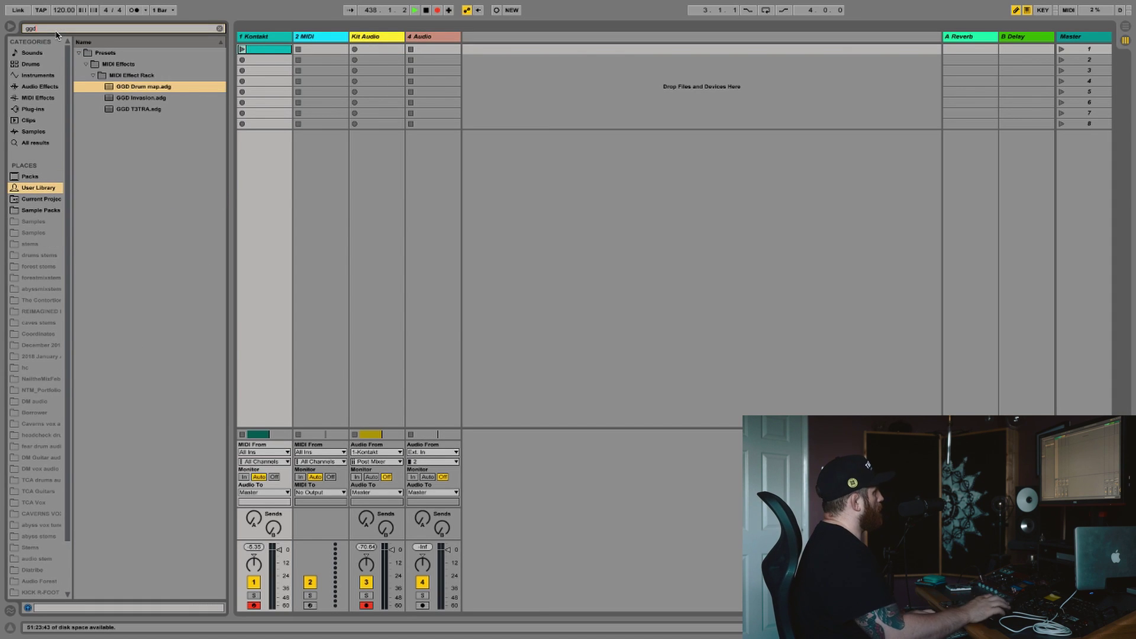
double_click(138, 91)
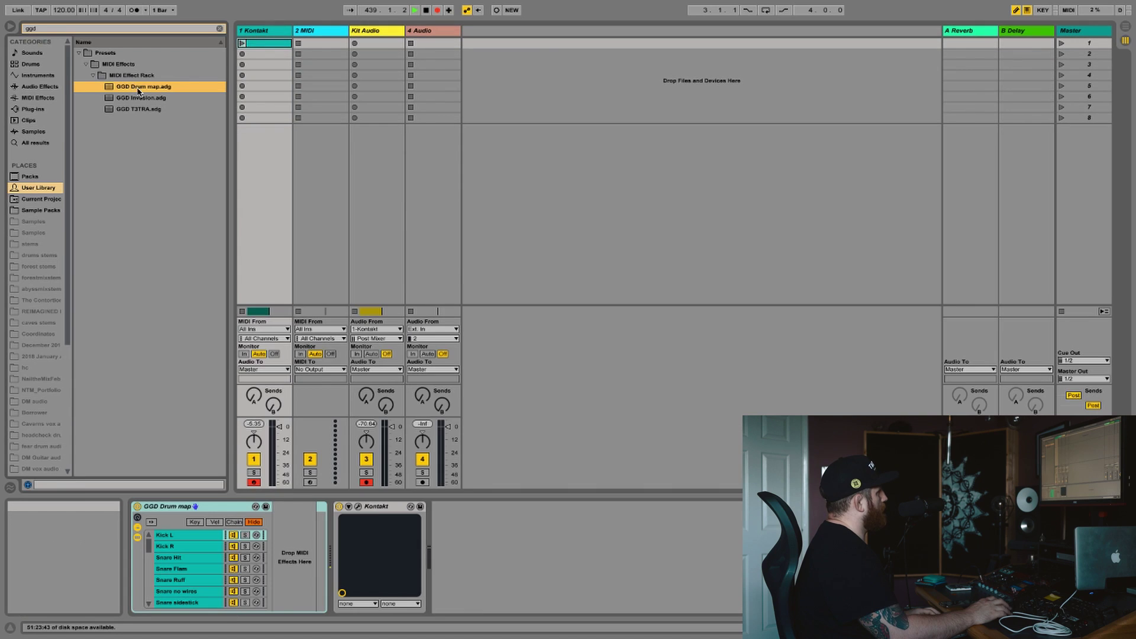
click(273, 44)
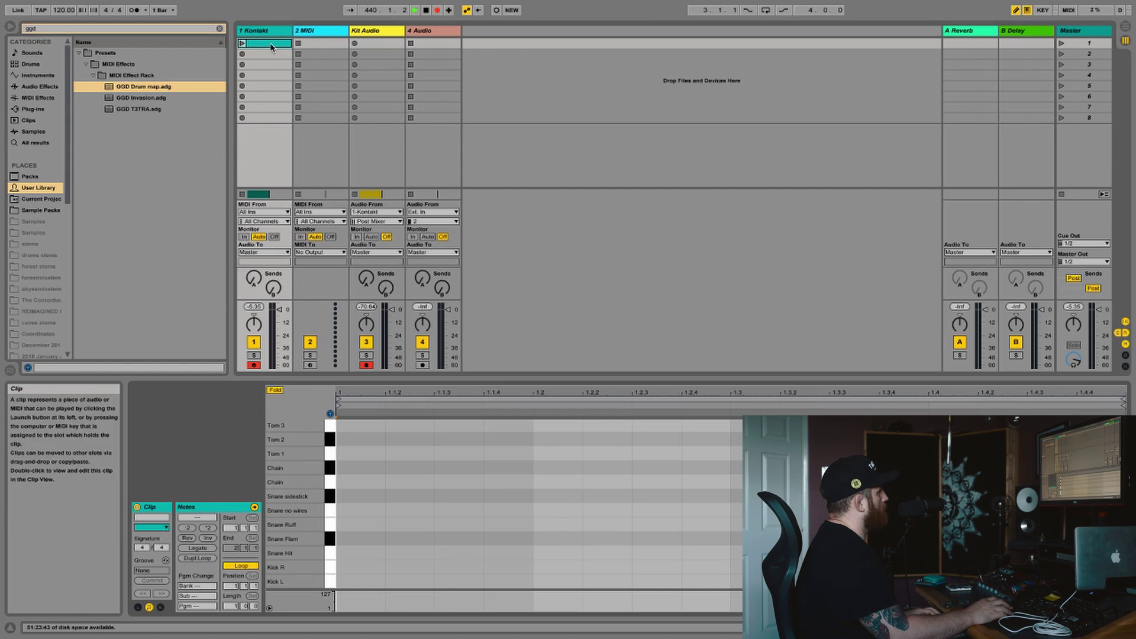